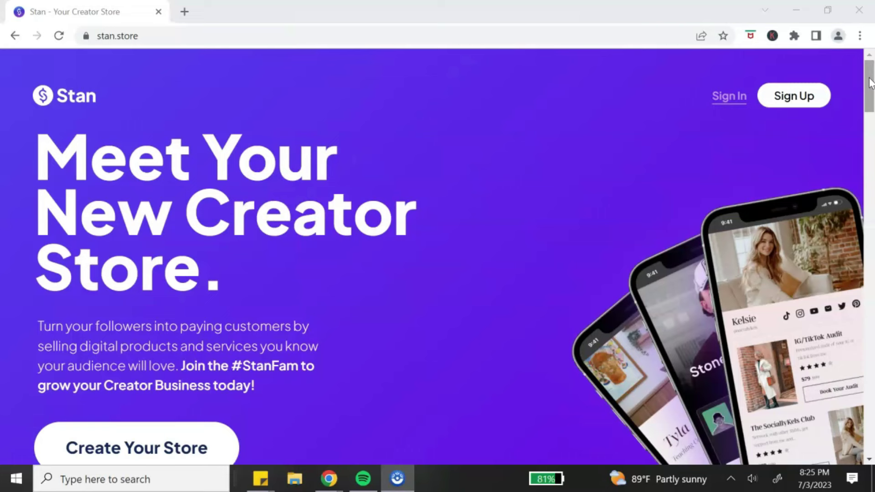
Look over the Stan landing page through to its pricing section and start signing up for an account
drag(871, 84, 871, 136)
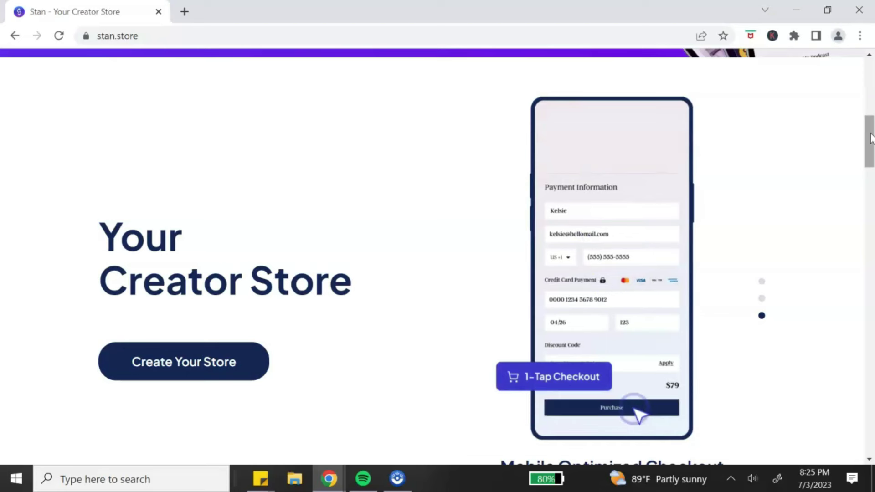
drag(871, 138, 839, 329)
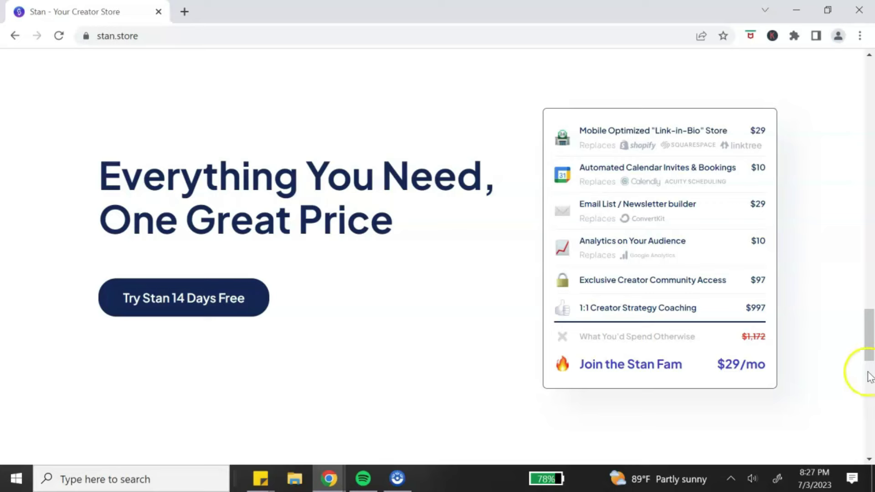
drag(869, 347, 871, 105)
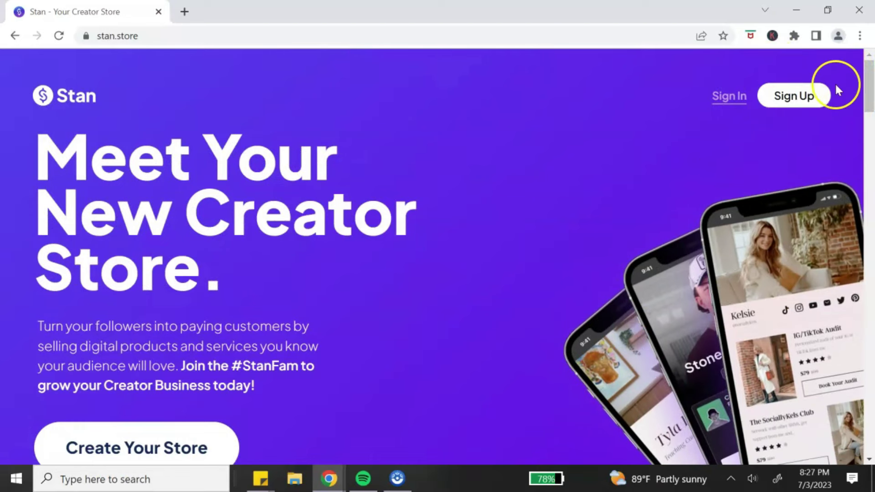
click(816, 98)
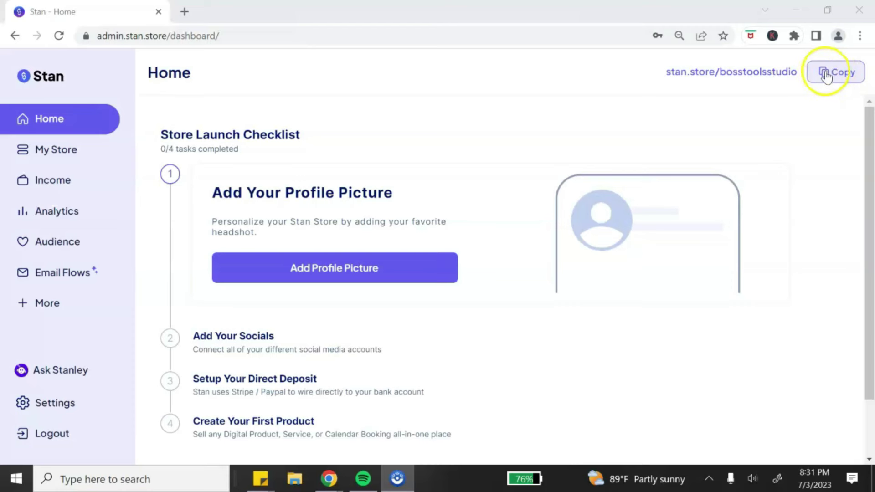
Add a cropped profile picture from the store launch checklist, confirm it and proceed to the socials task
scroll(847, 203, down, 2)
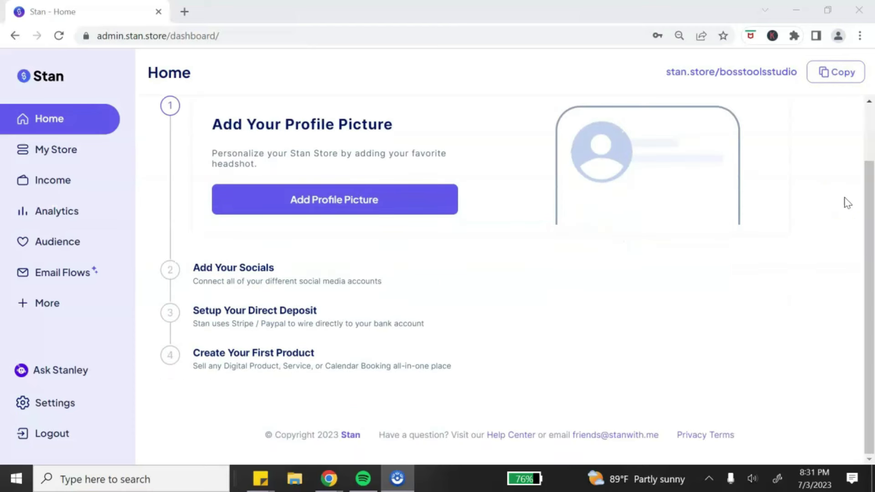
scroll(848, 203, up, 2)
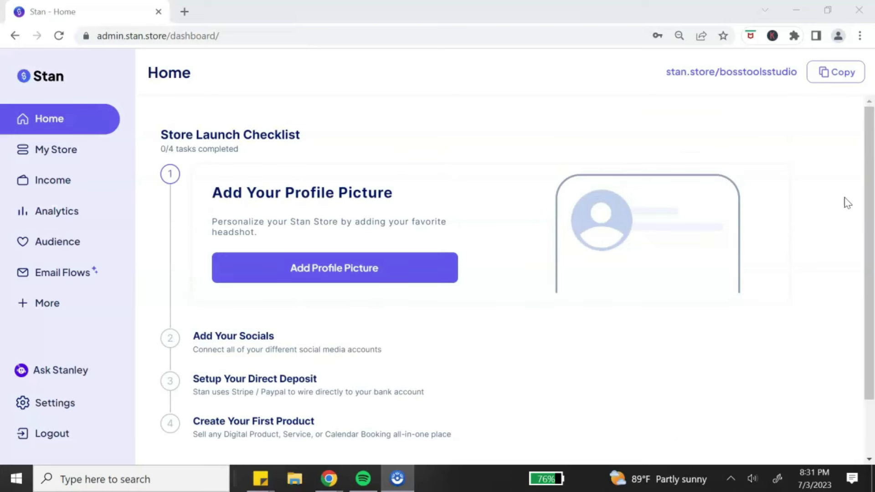
click(355, 283)
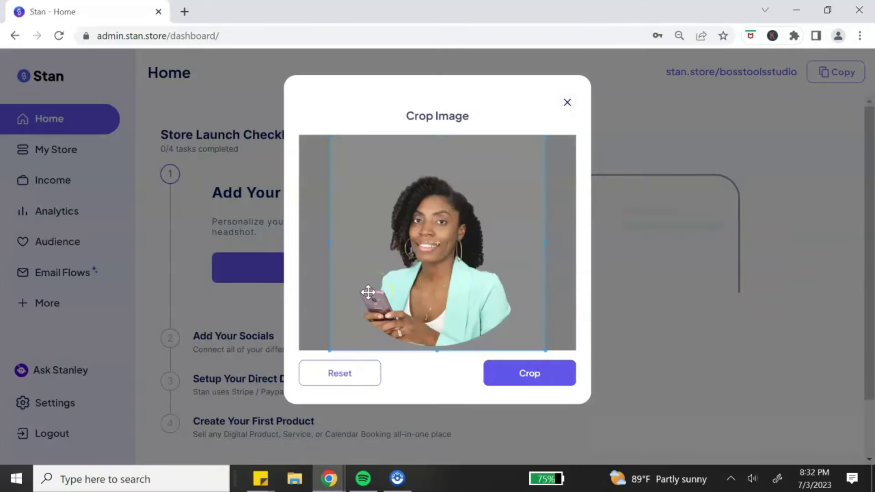
click(497, 373)
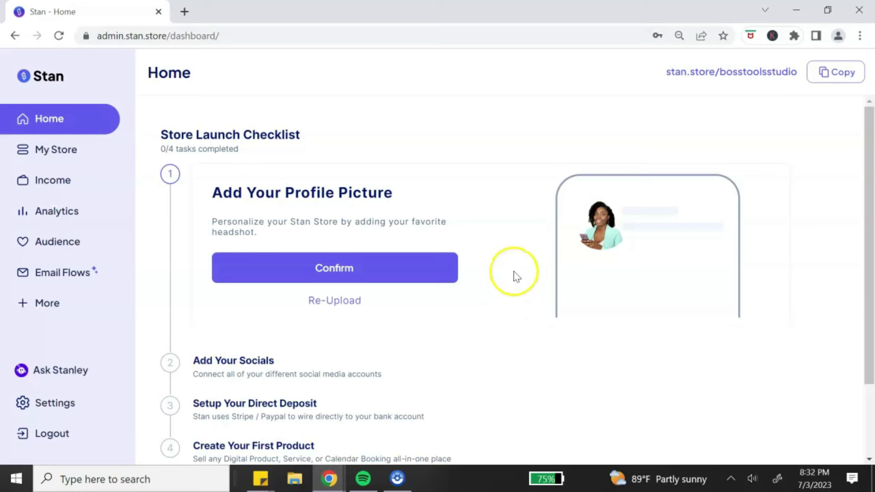
click(373, 276)
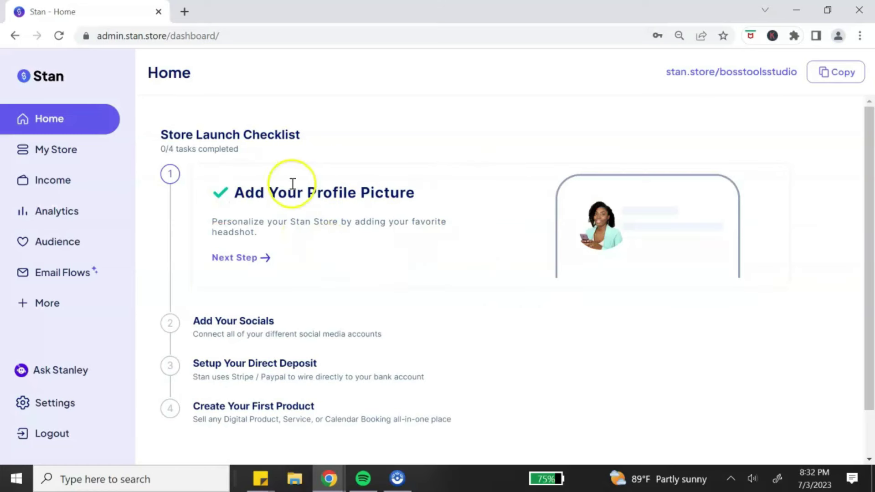
click(246, 258)
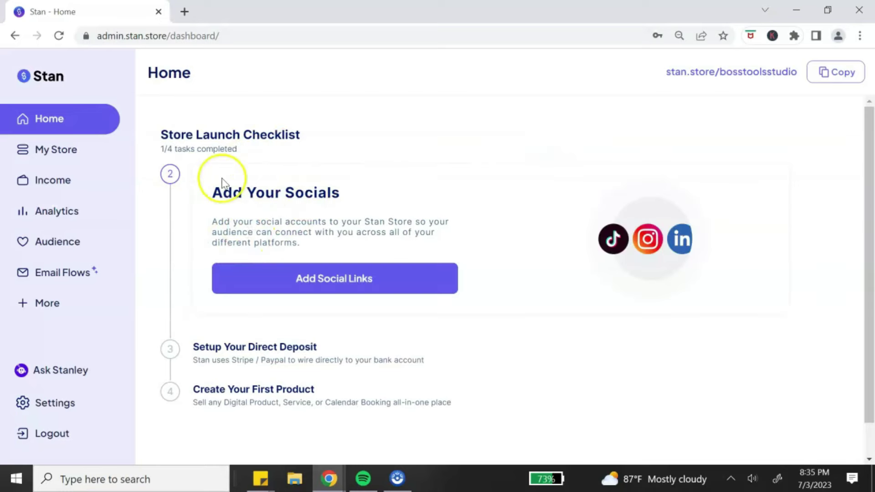
Open the bio and social links form and expand the additional socials to review the supported platforms
click(336, 289)
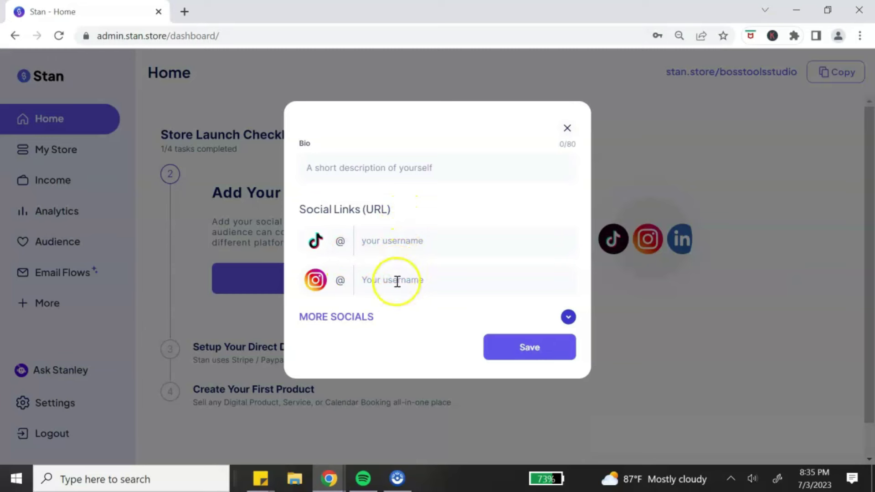
click(568, 314)
scroll(426, 278, down, 3)
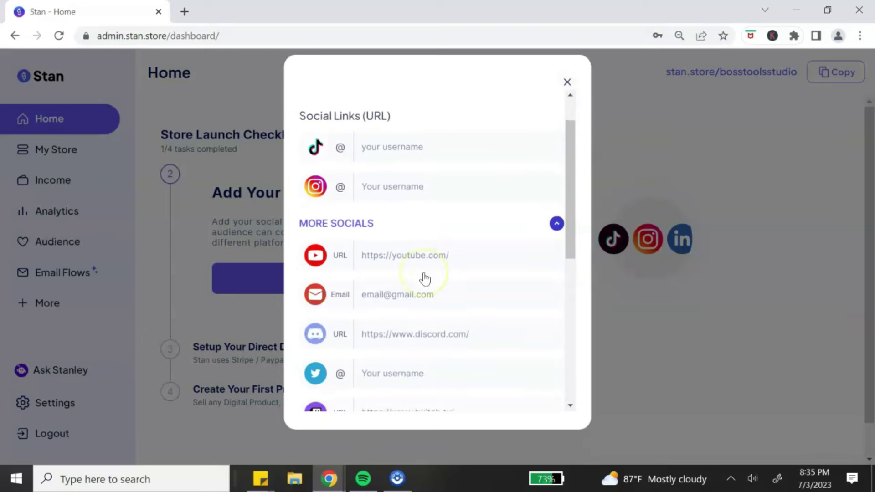
scroll(442, 239, down, 2)
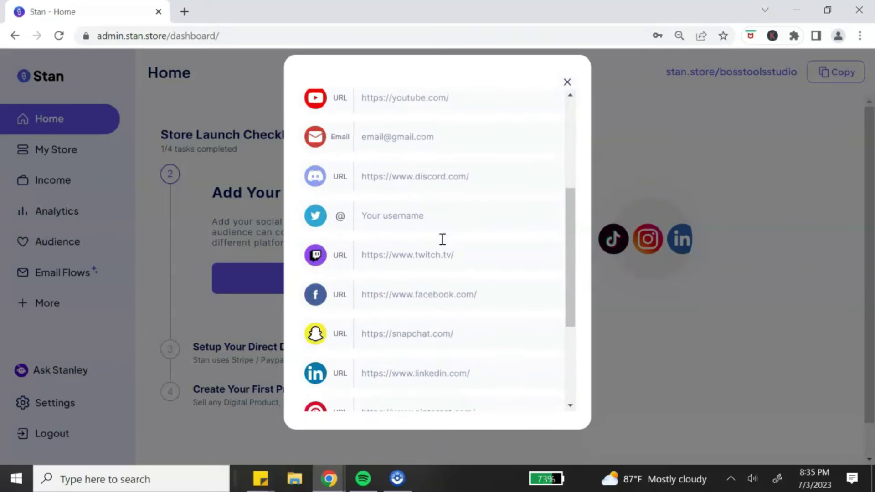
scroll(442, 241, down, 3)
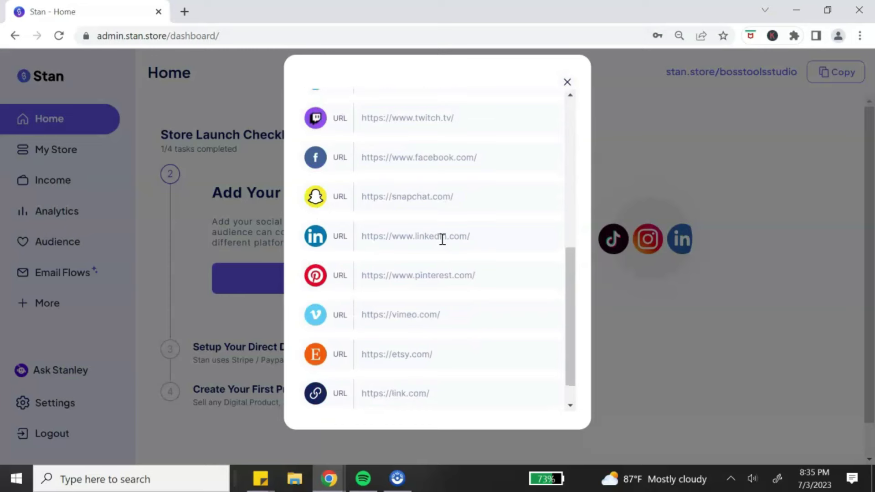
scroll(442, 239, down, 1)
scroll(441, 239, up, 10)
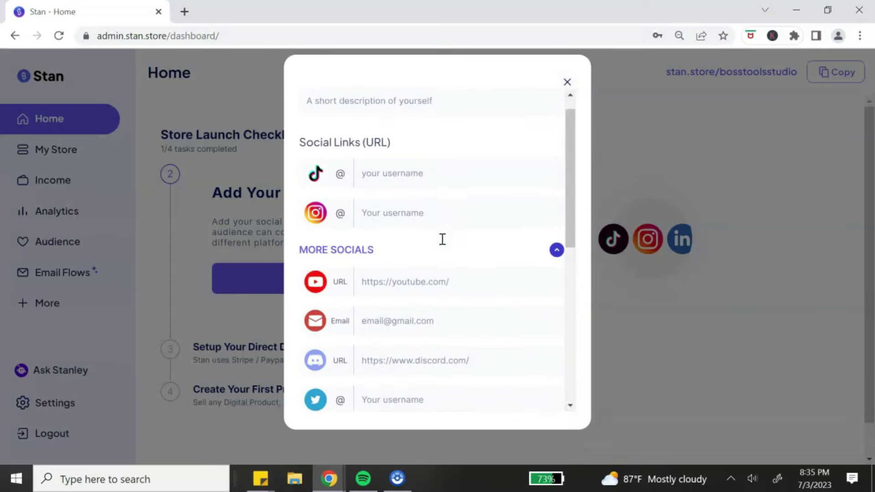
click(420, 199)
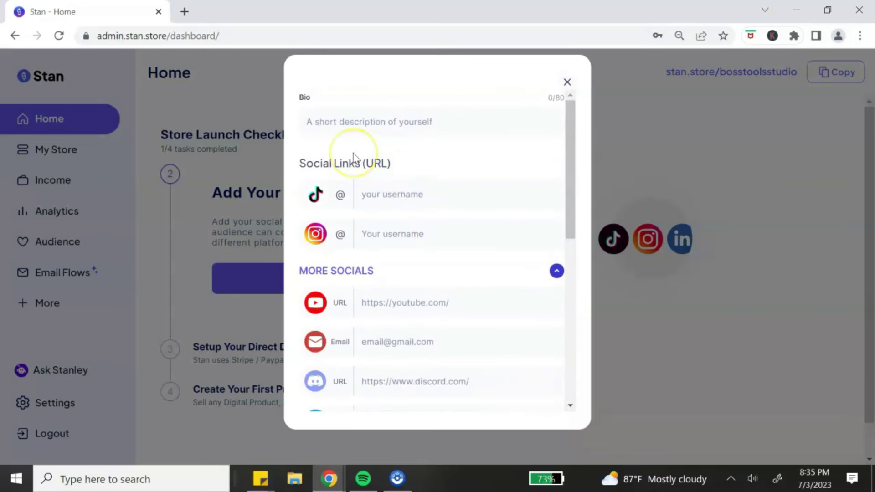
Enter the bio "Giving you the tools to build your digital product business", set the TikTok and Instagram usernames to bosstoolsstudio, and save
click(340, 124)
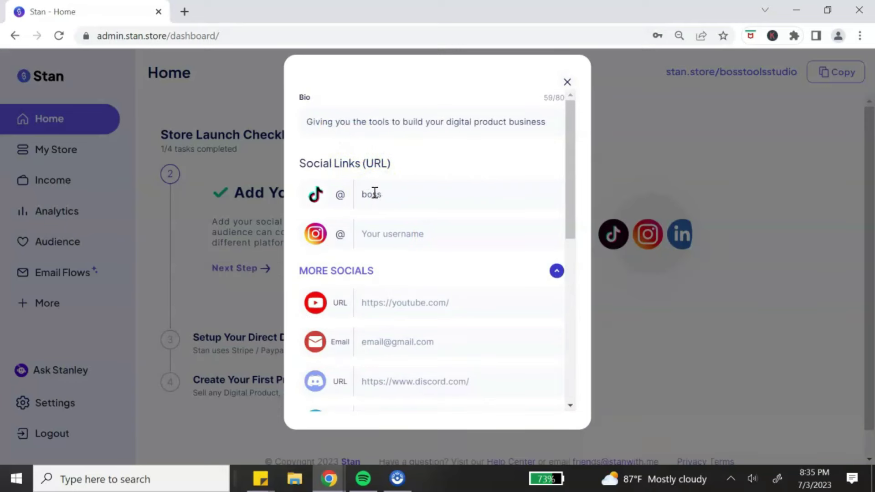
text(toolsstudio)
click(377, 234)
text(bosstoolsstudio)
drag(570, 221, 569, 393)
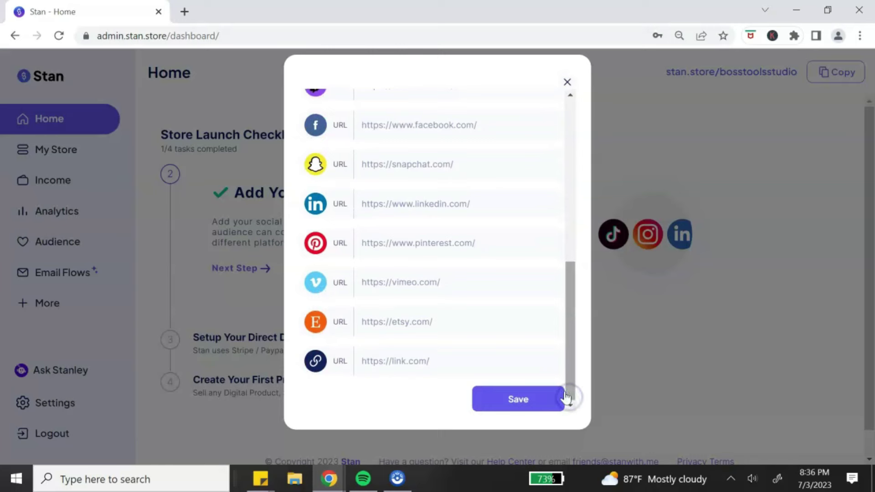
click(519, 400)
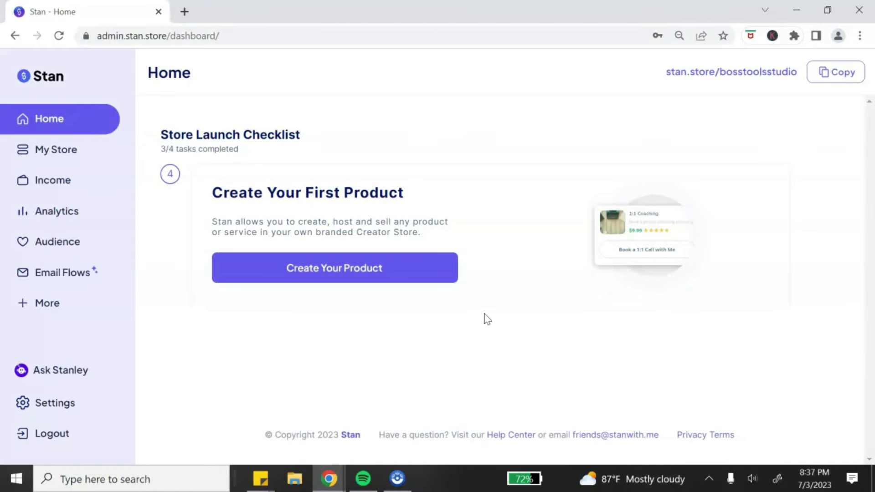
Start creating the first product and choose Sell a Digital Download as its product type
click(385, 275)
drag(871, 172, 870, 213)
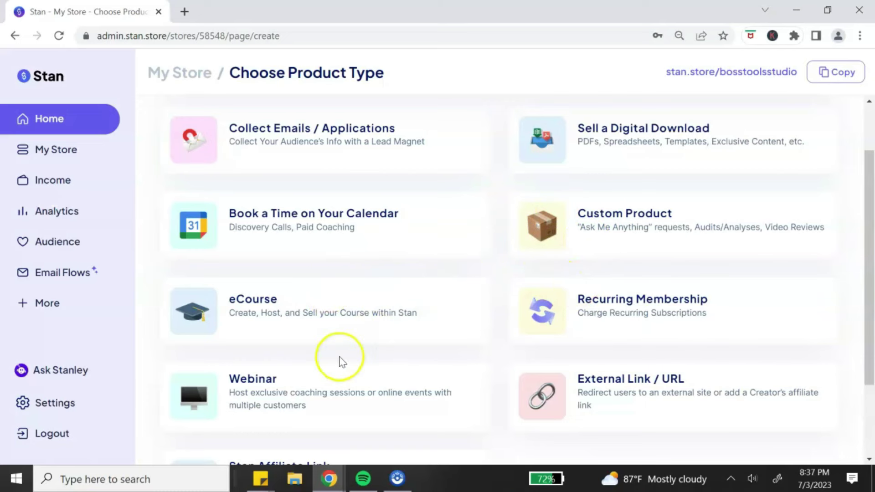
scroll(338, 360, down, 2)
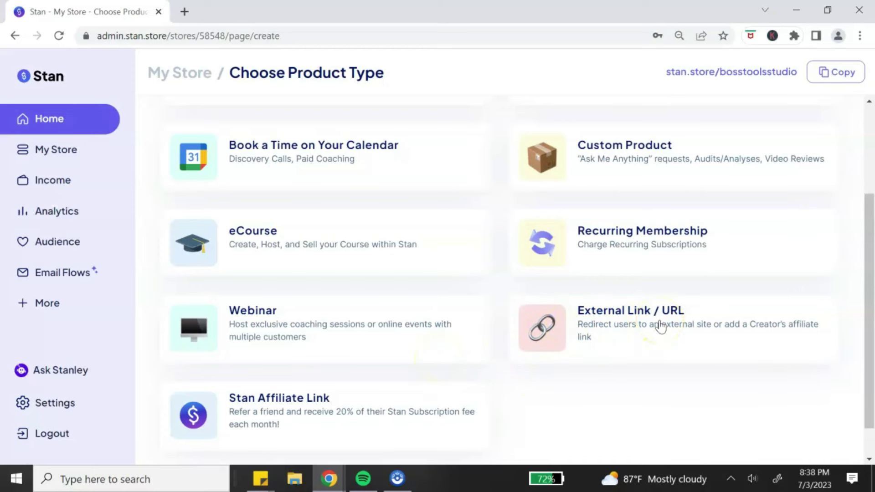
scroll(661, 326, up, 3)
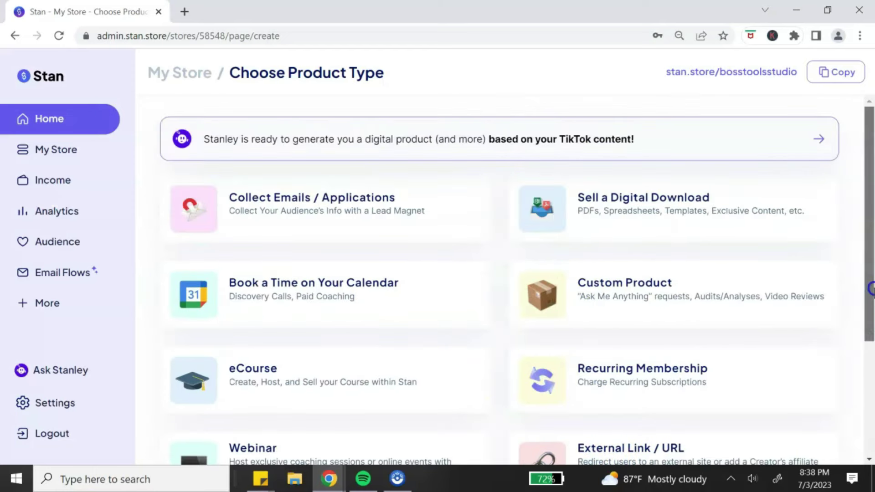
click(669, 201)
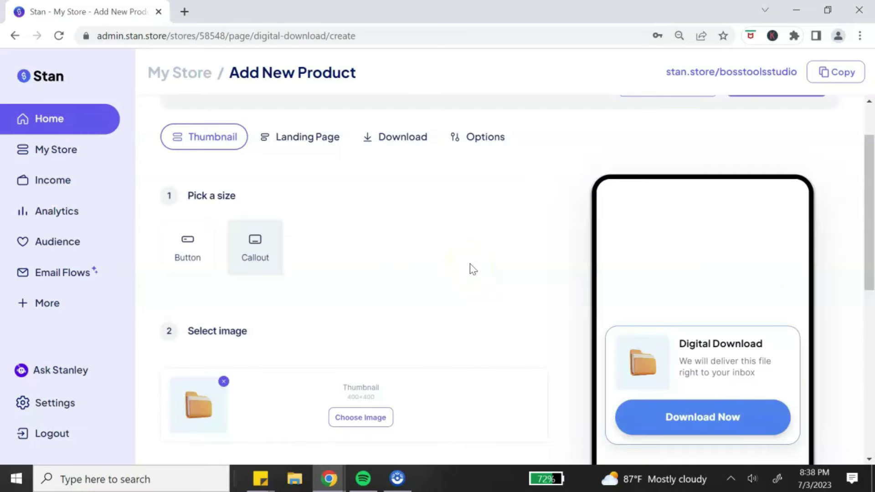
Preview the Button size for the product thumbnail and switch back to Callout
scroll(472, 267, down, 1)
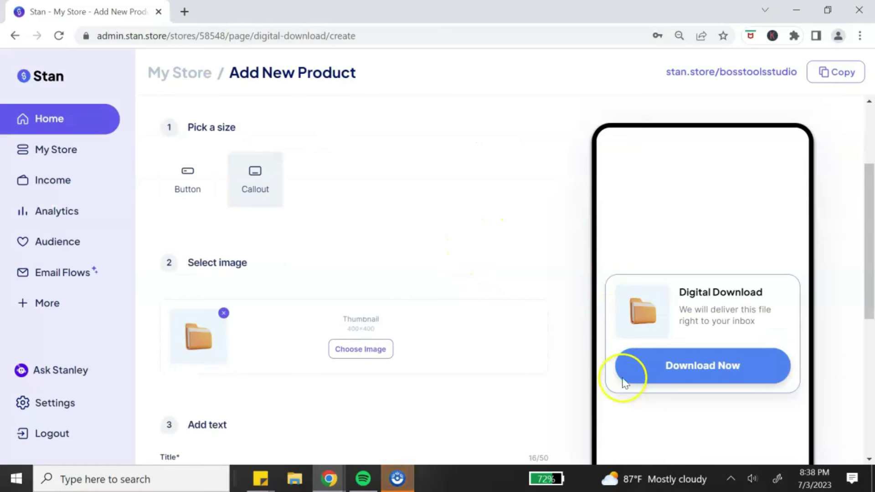
click(176, 176)
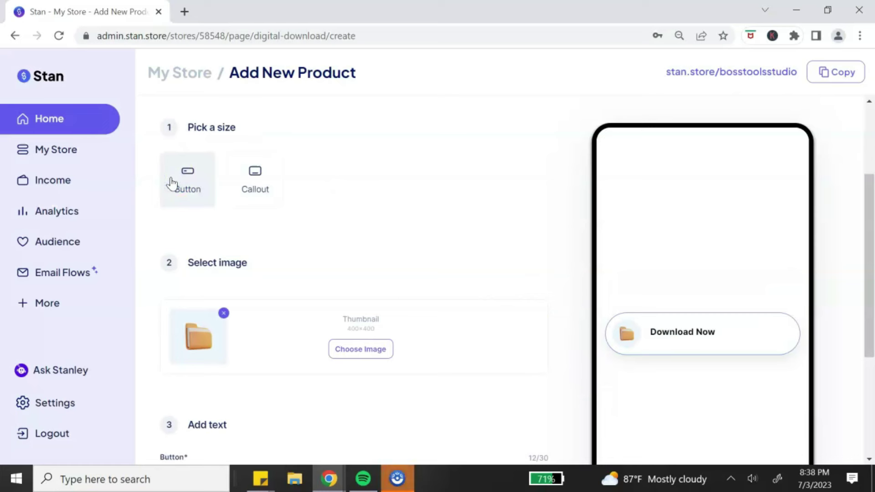
click(248, 172)
Upload the "50 Essential Tools" cover image as the product's thumbnail and crop it
scroll(358, 197, down, 2)
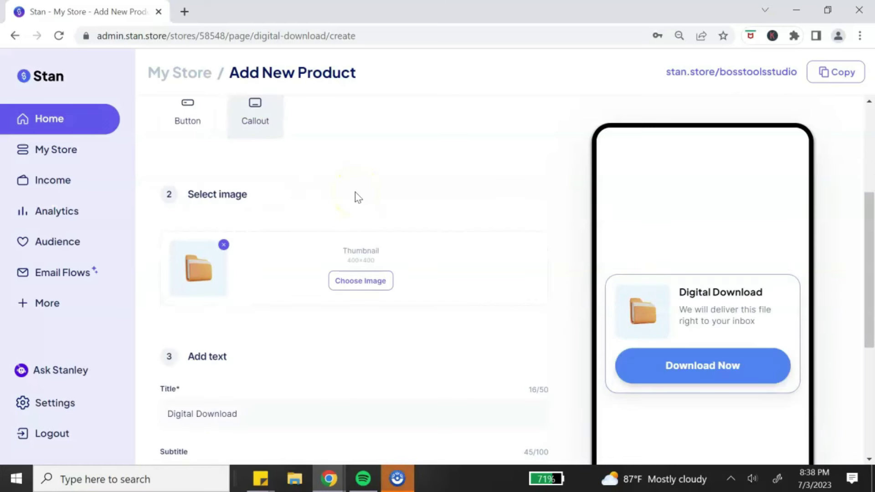
click(357, 283)
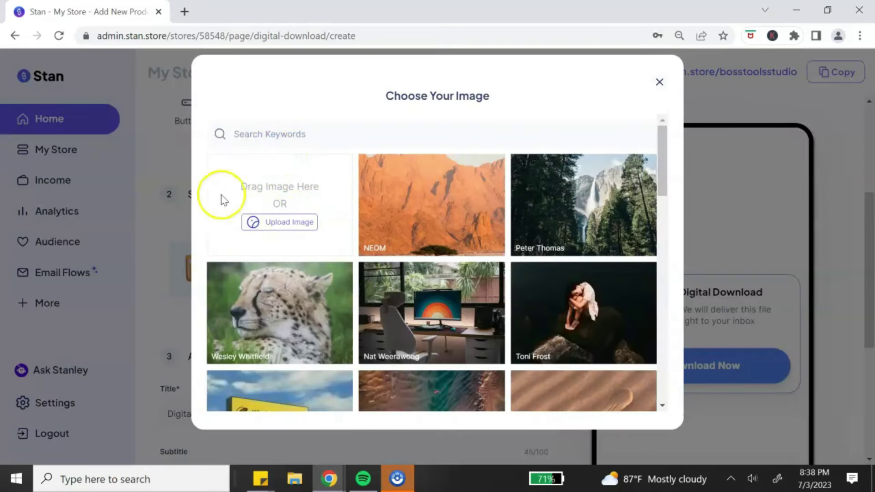
scroll(593, 237, down, 5)
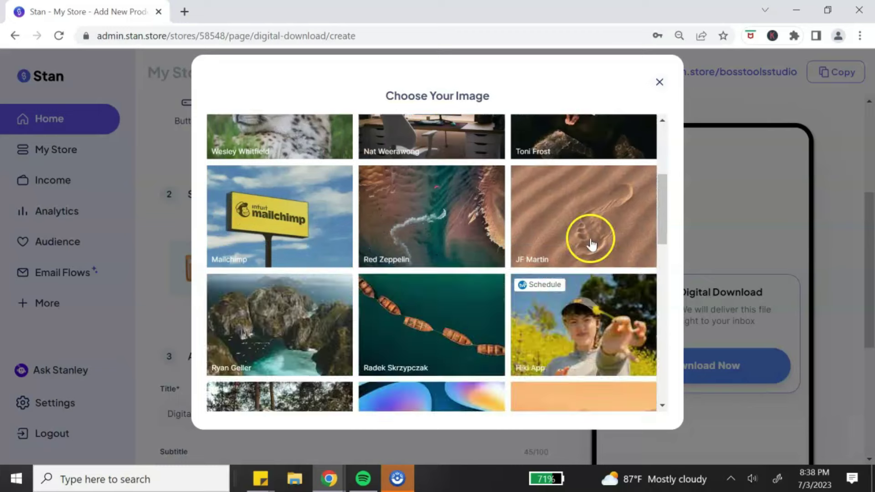
scroll(592, 244, down, 5)
scroll(591, 243, up, 3)
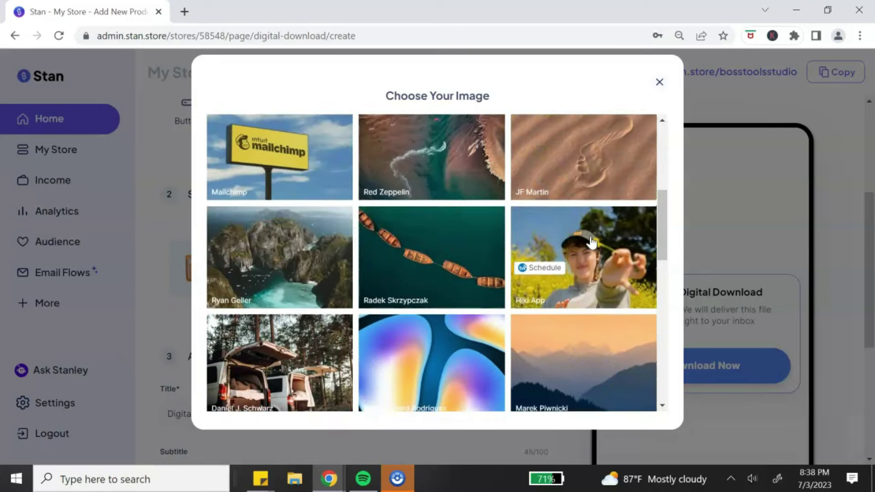
scroll(592, 242, up, 6)
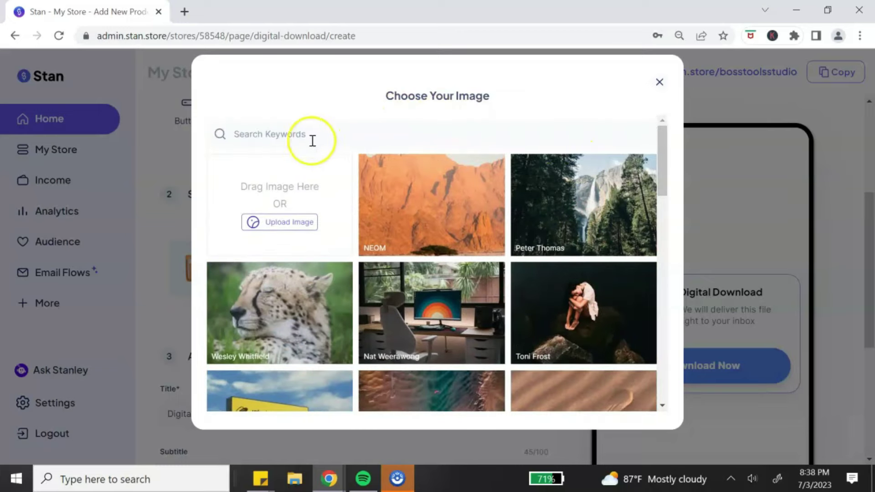
click(282, 223)
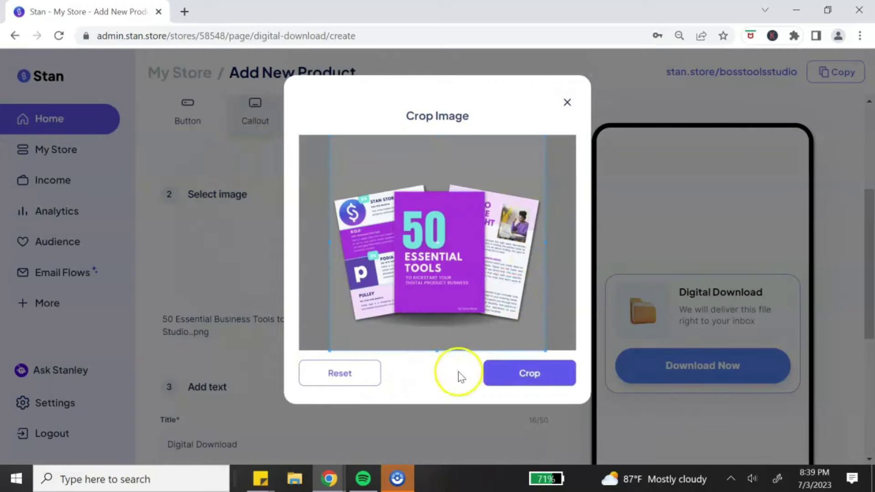
click(540, 385)
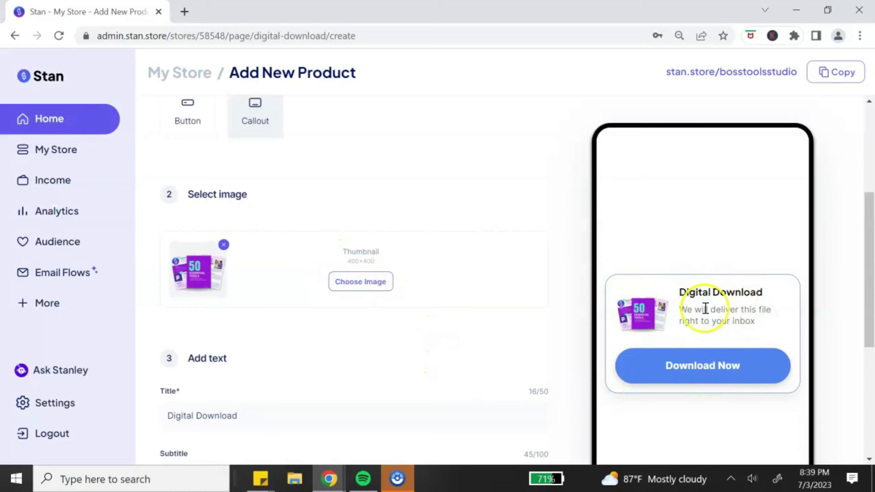
Replace the product thumbnail's title with "50 Tools To Kickstart Your Digital Product Busines"
scroll(568, 307, down, 3)
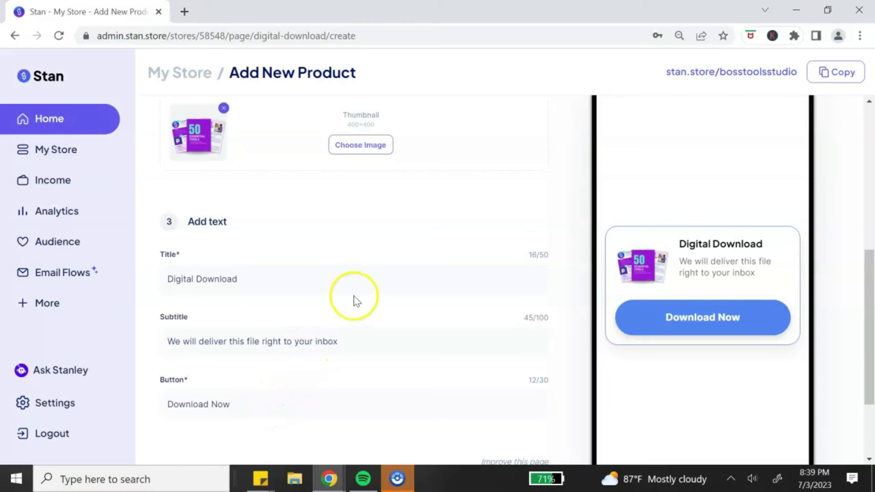
scroll(355, 297, up, 3)
scroll(354, 299, down, 5)
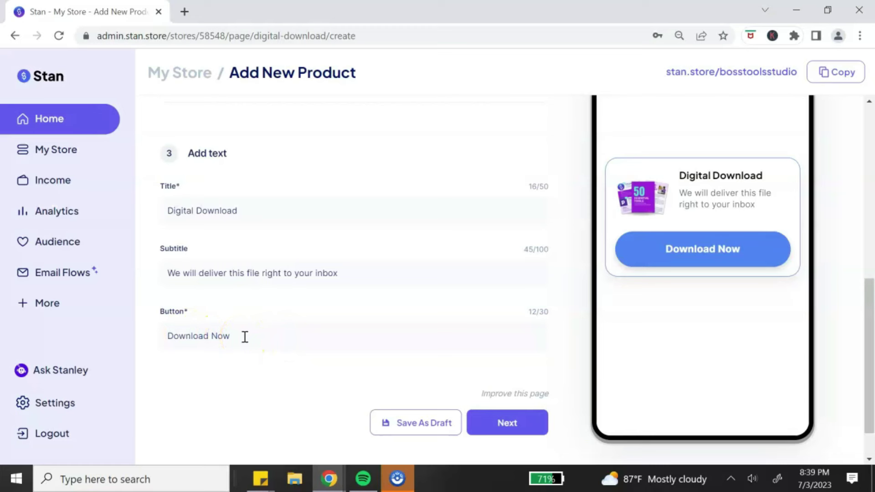
drag(263, 211, 152, 218)
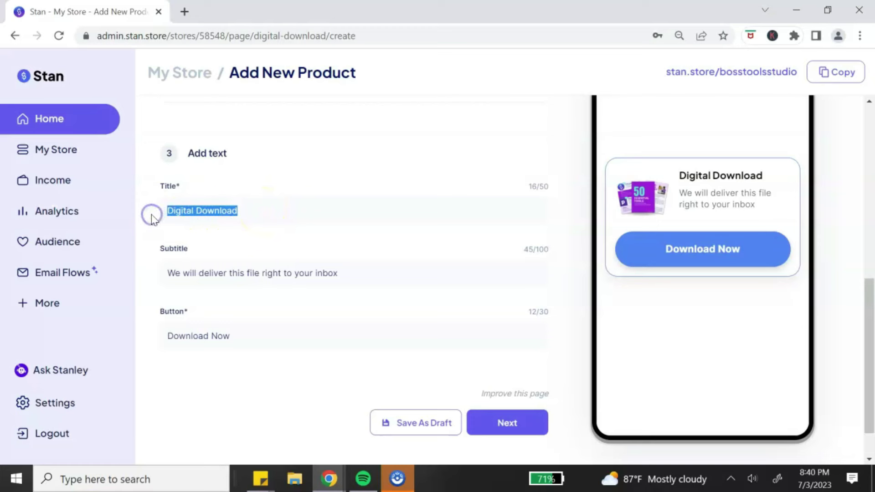
key(BackSpace)
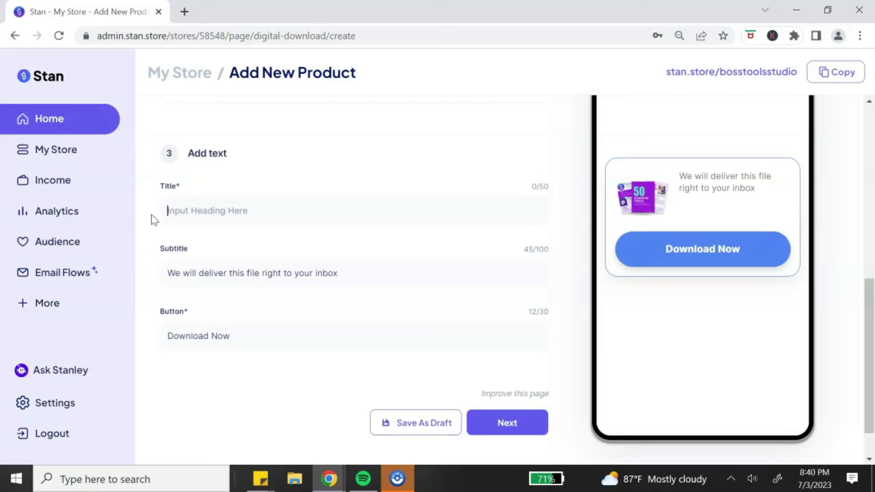
text(50 )
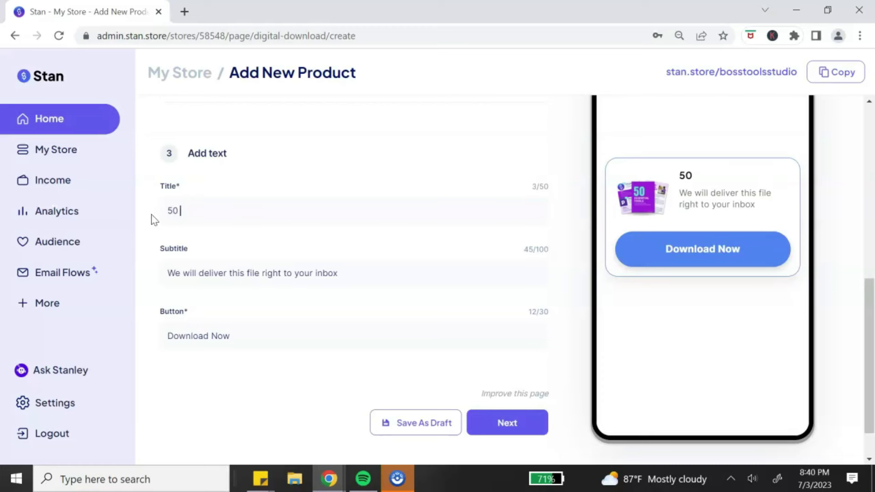
text(Tools To Kickstart )
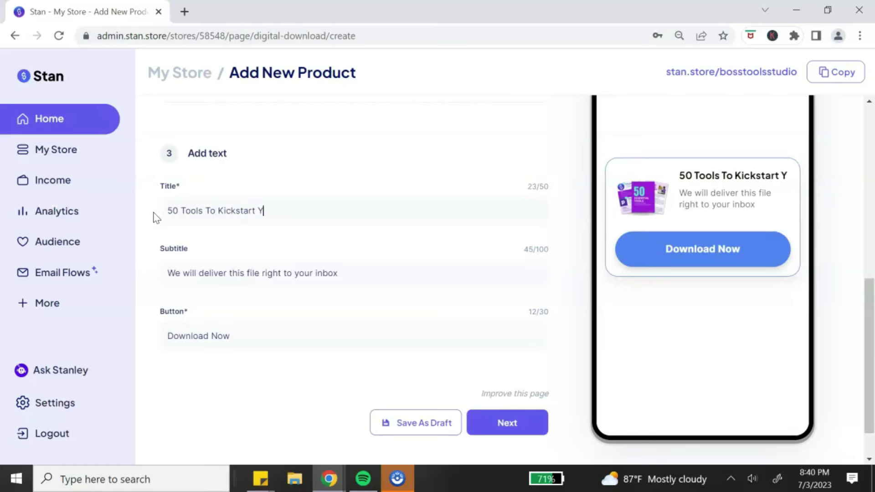
text(Your Digital Product Busines)
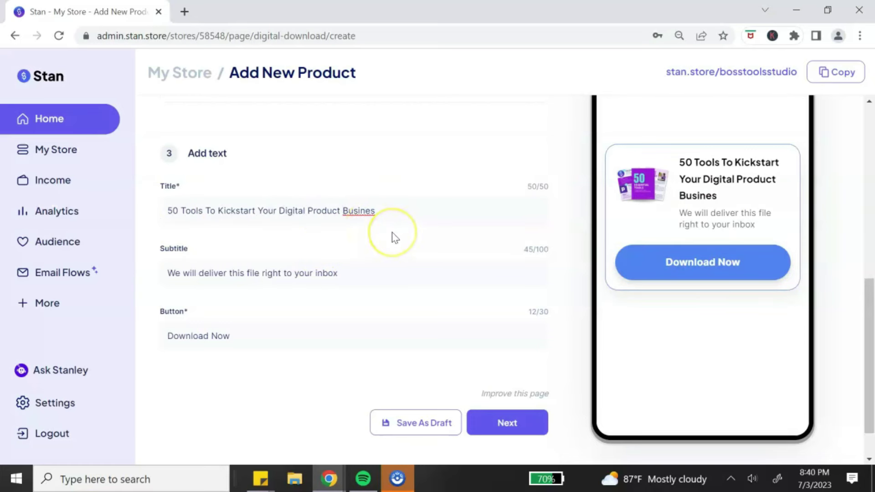
click(550, 196)
click(372, 211)
click(509, 204)
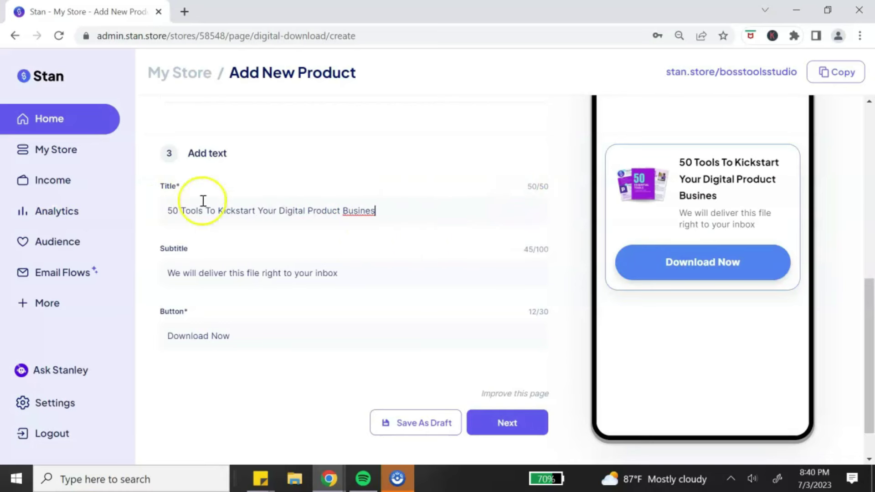
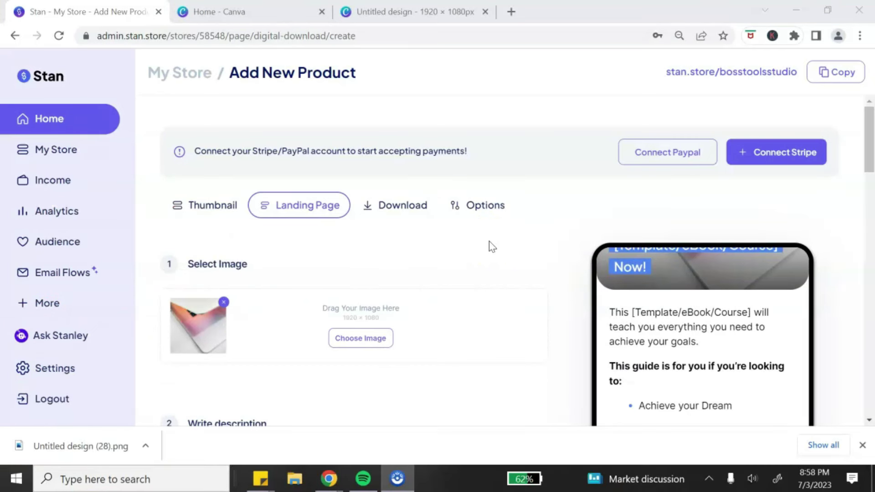
Upload "Untitled design (28).png" as the landing page image and crop it
scroll(492, 247, down, 3)
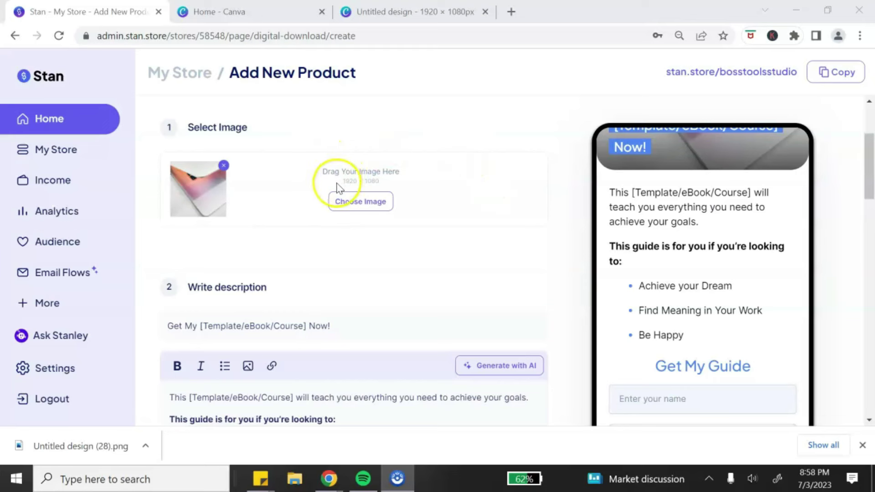
click(370, 203)
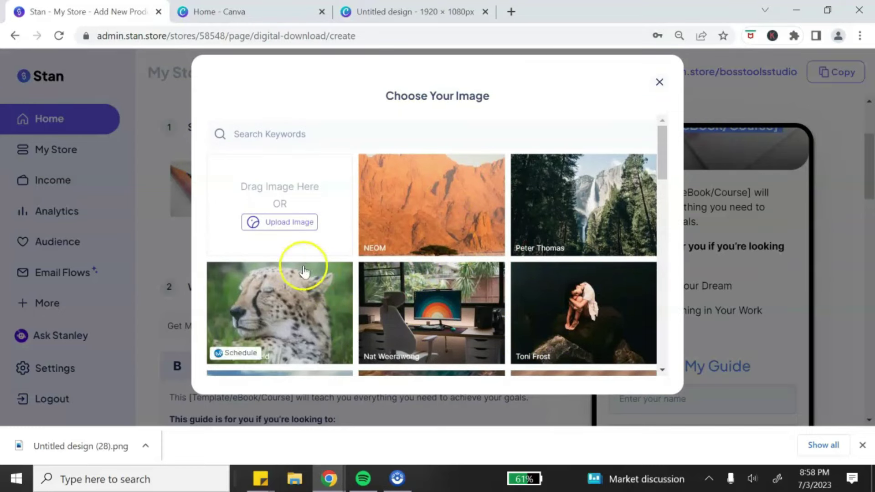
click(283, 224)
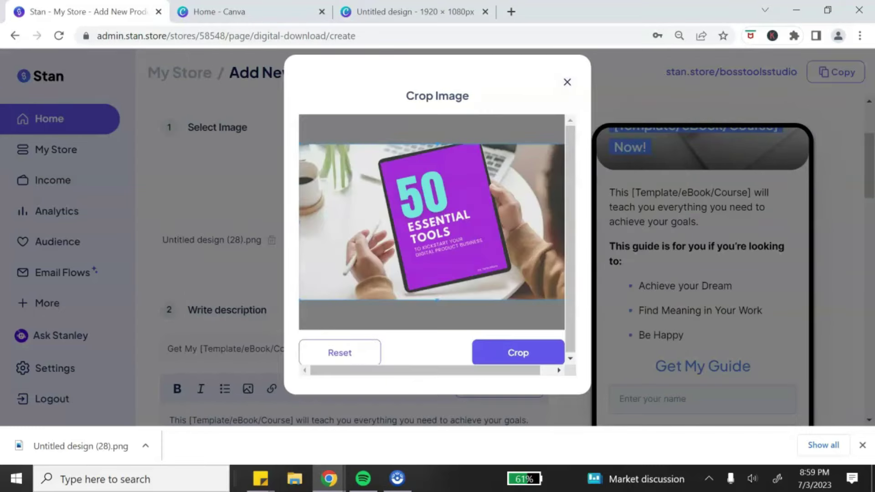
click(512, 349)
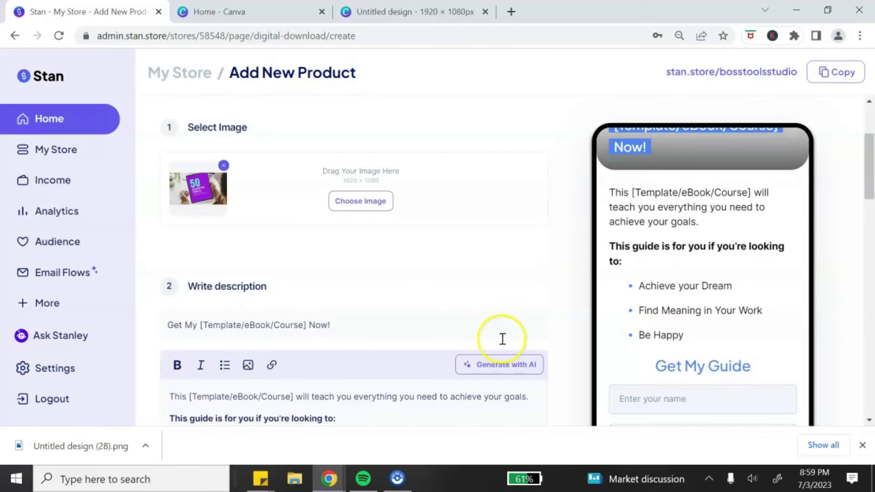
scroll(586, 293, up, 3)
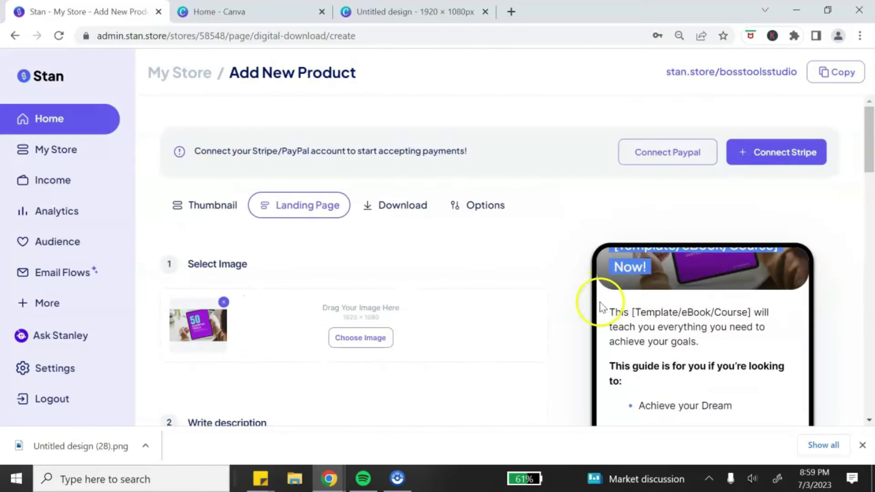
Replace the placeholder heading of the landing page description with "Get Your Toolkit"
scroll(600, 306, down, 5)
click(405, 262)
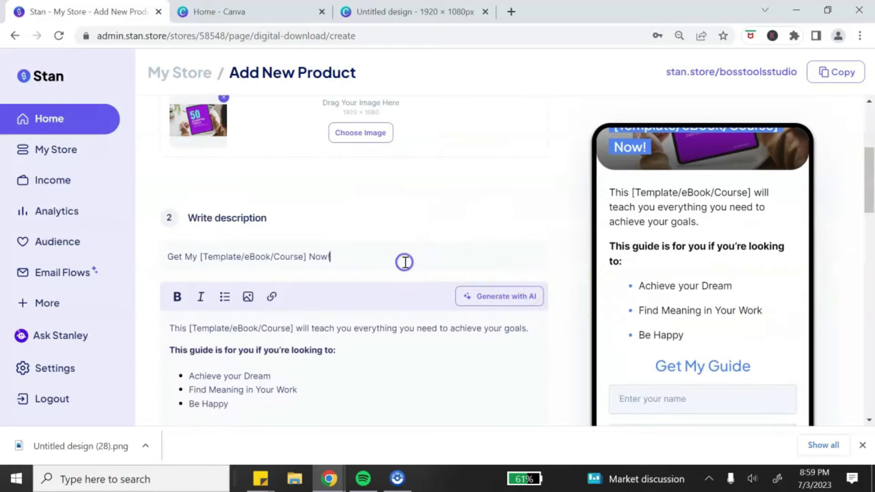
click(520, 258)
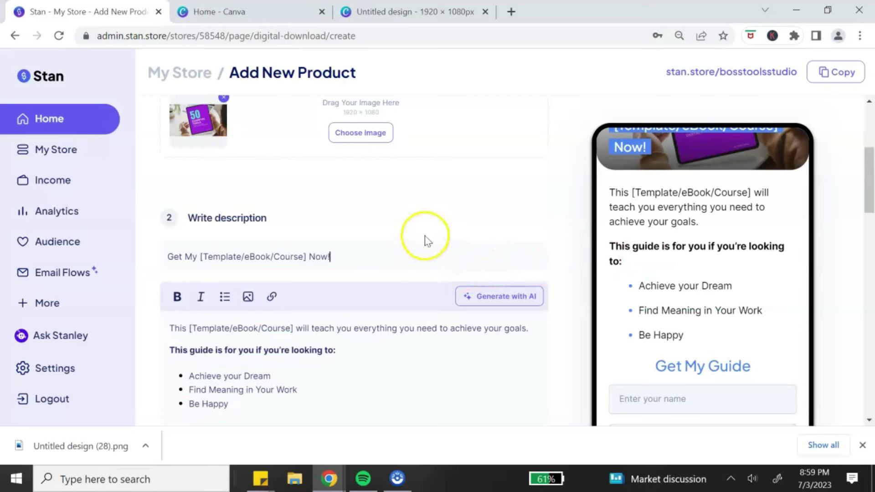
click(359, 327)
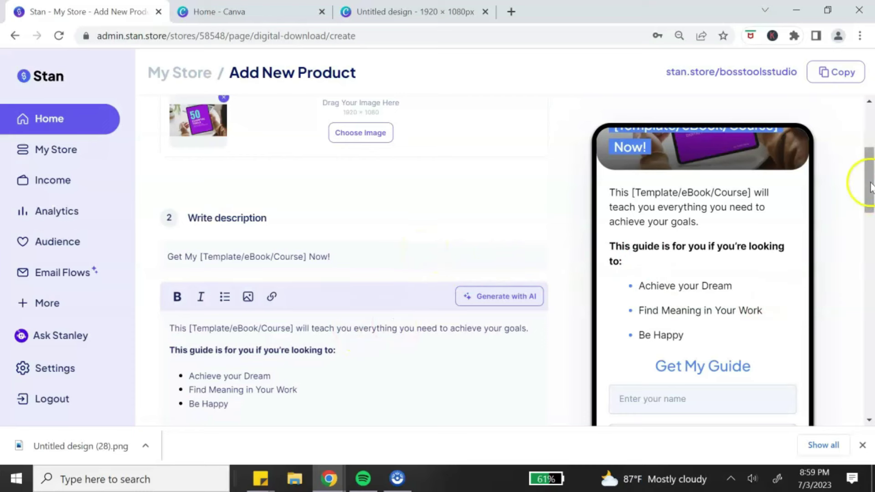
drag(868, 182, 870, 177)
click(863, 442)
scroll(743, 336, up, 6)
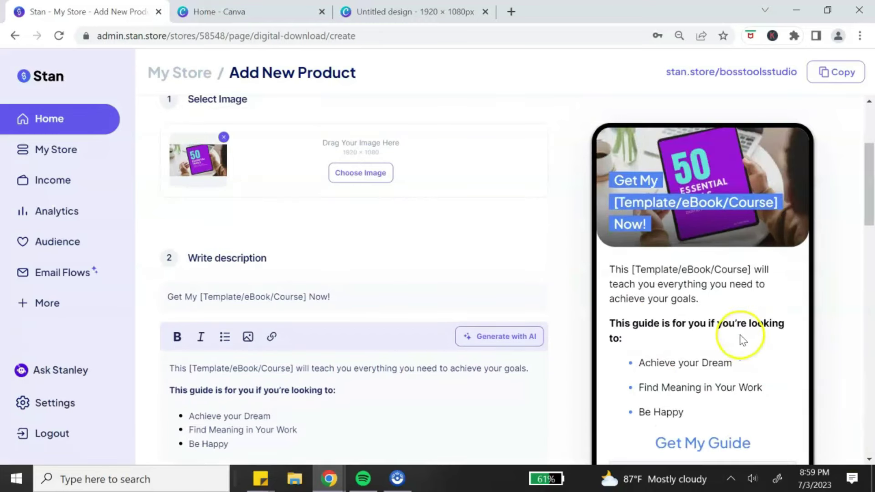
scroll(506, 307, down, 3)
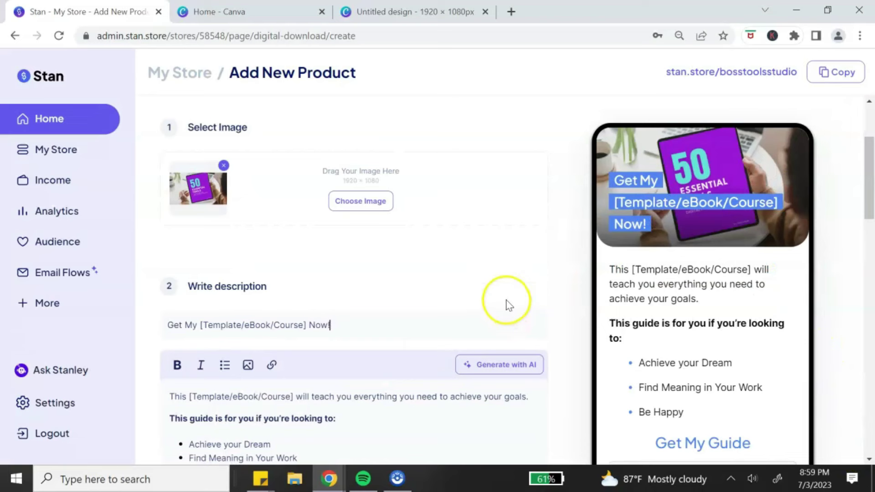
scroll(509, 308, up, 2)
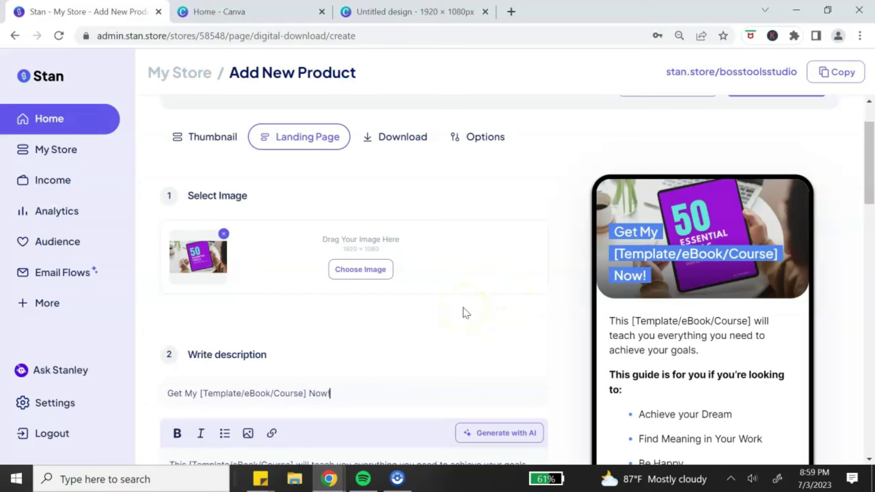
scroll(445, 316, down, 3)
drag(358, 256, 168, 256)
key(BackSpace)
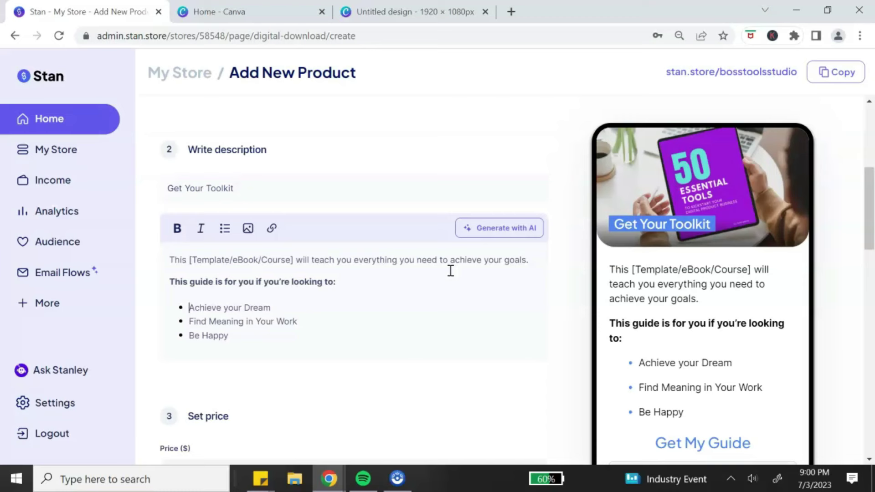
Set the digital product's price to $10
scroll(450, 274, down, 3)
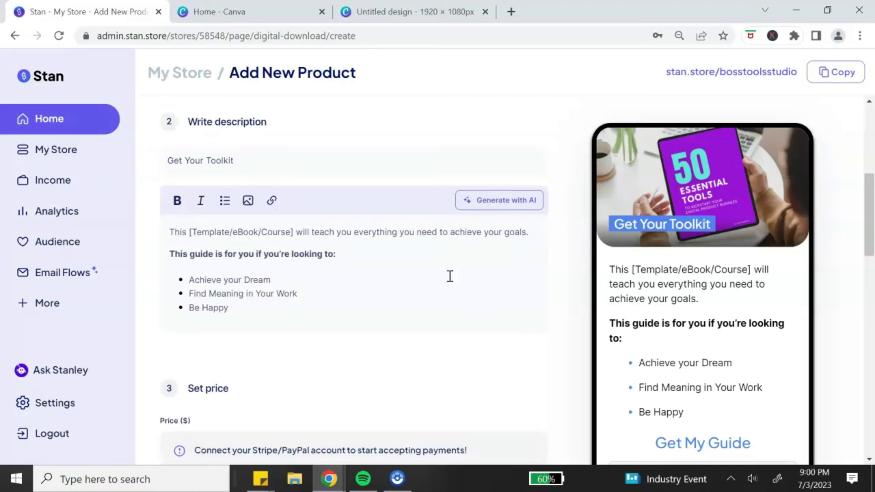
scroll(450, 279, down, 3)
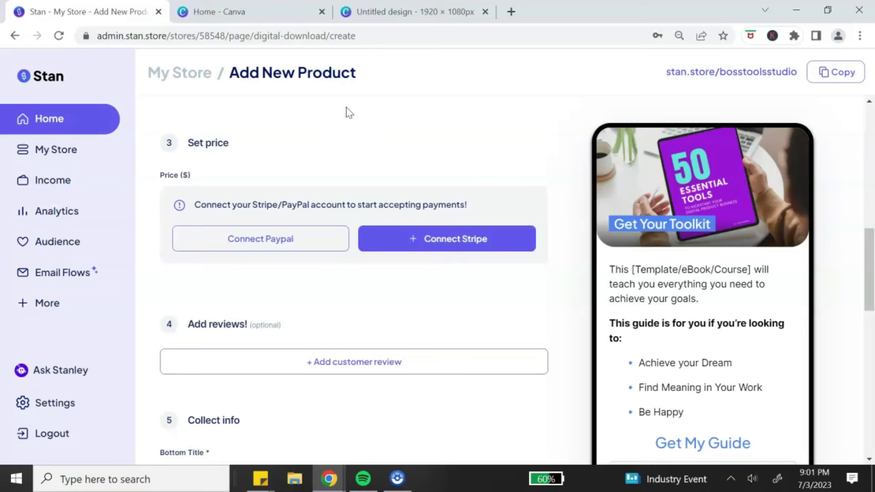
click(381, 258)
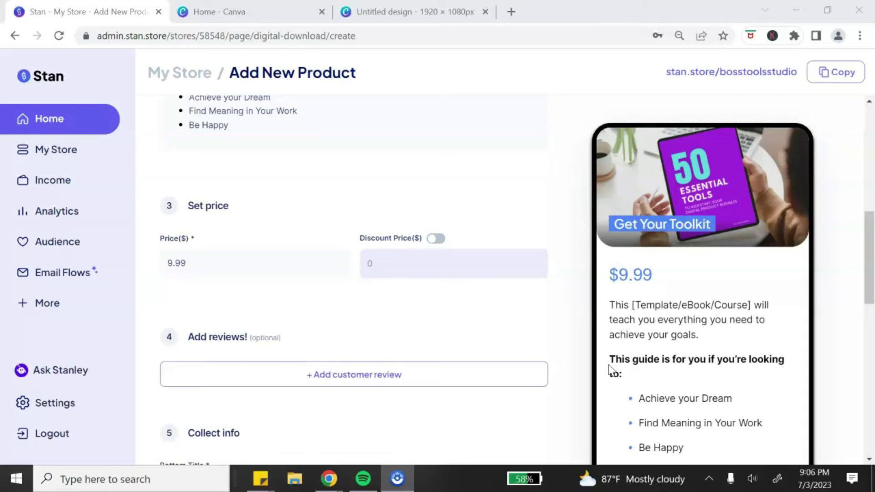
click(230, 261)
drag(242, 254, 139, 266)
text(10)
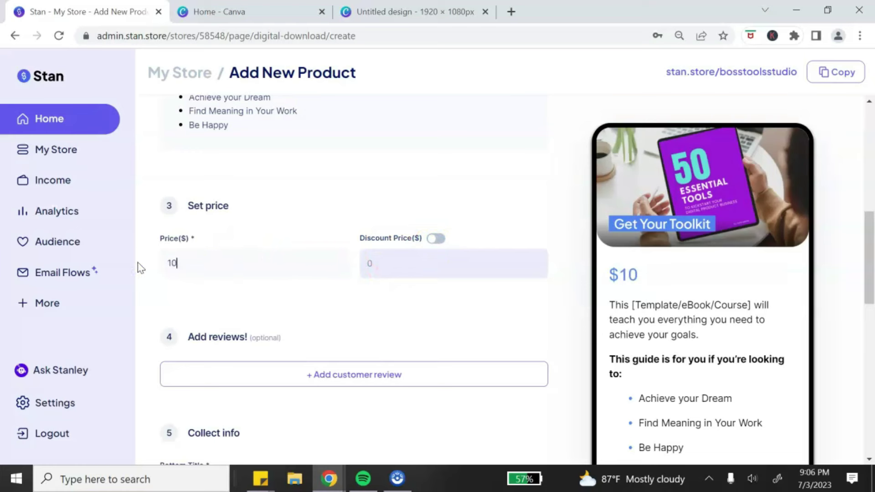
click(435, 240)
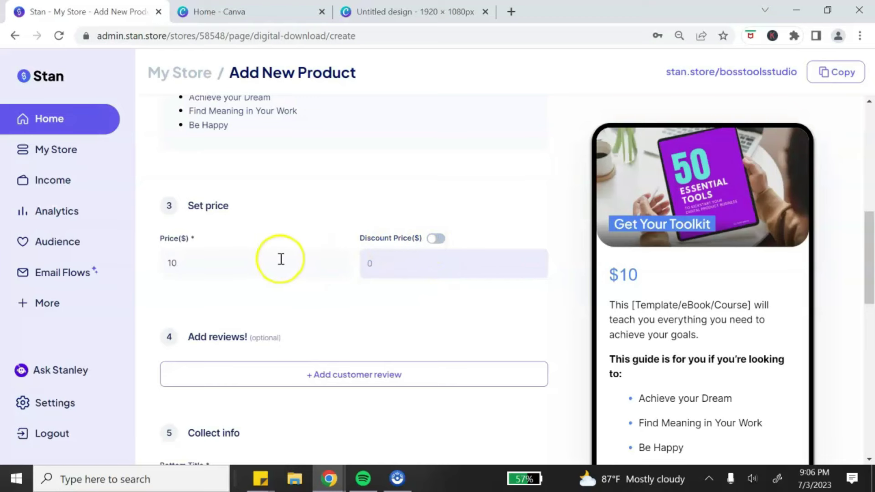
Examine the customer reviews and Collect info settings and how the bottom title and fields appear in the landing page preview
scroll(283, 310, down, 3)
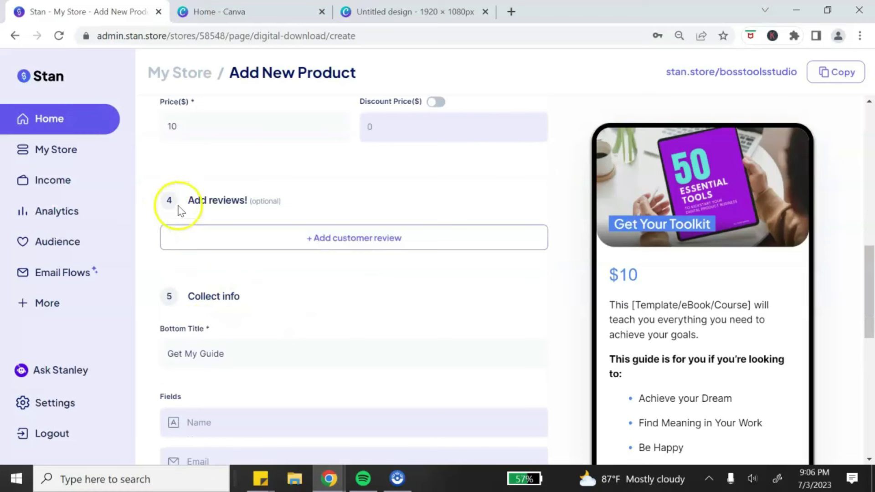
scroll(344, 246, down, 3)
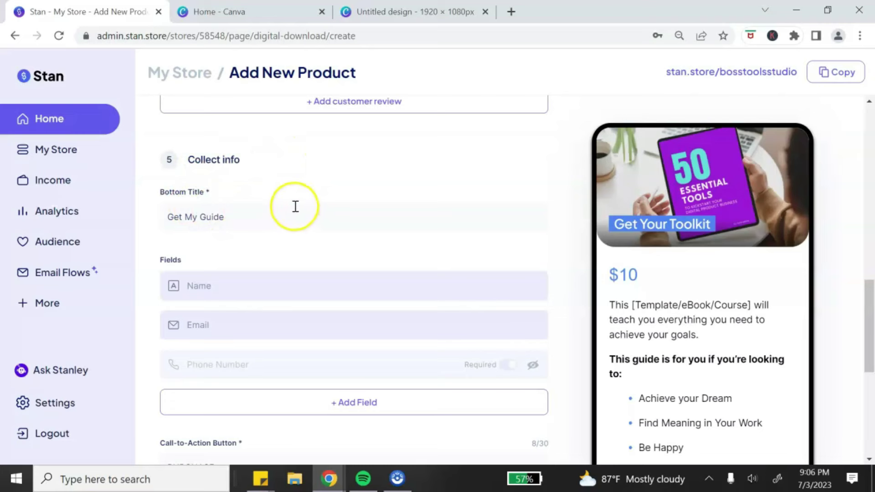
scroll(295, 206, down, 3)
scroll(296, 204, up, 3)
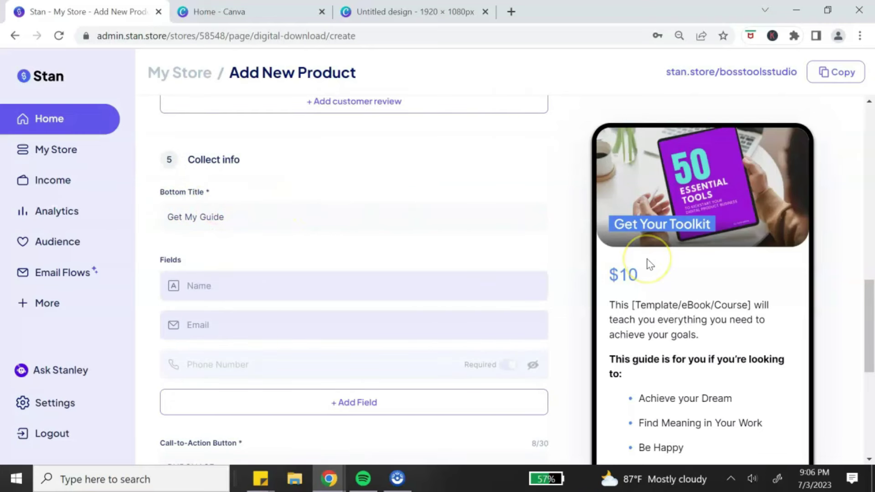
scroll(649, 264, down, 4)
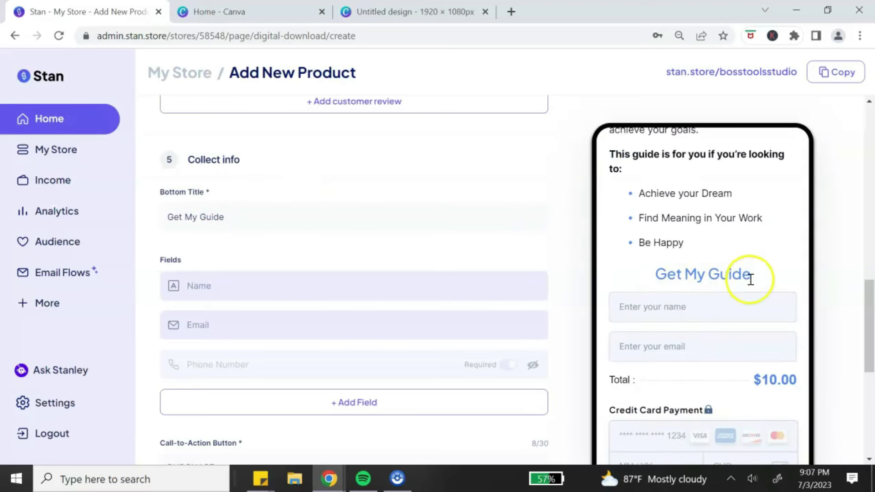
click(213, 218)
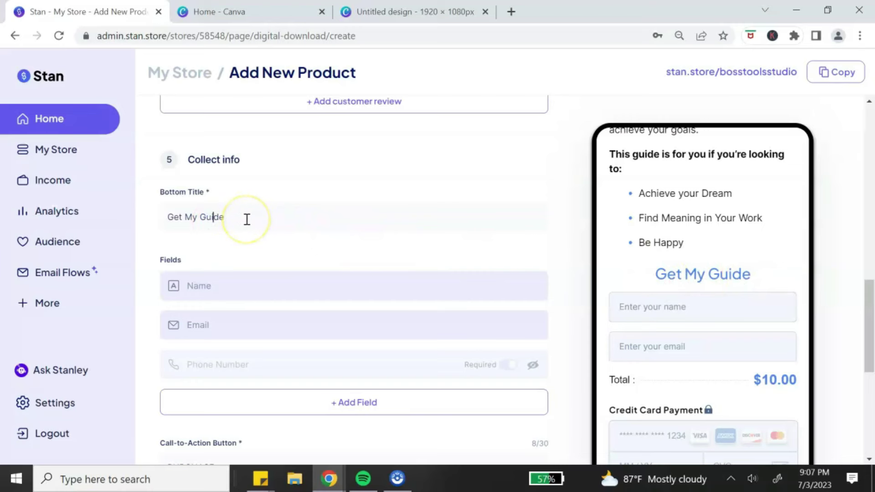
click(259, 217)
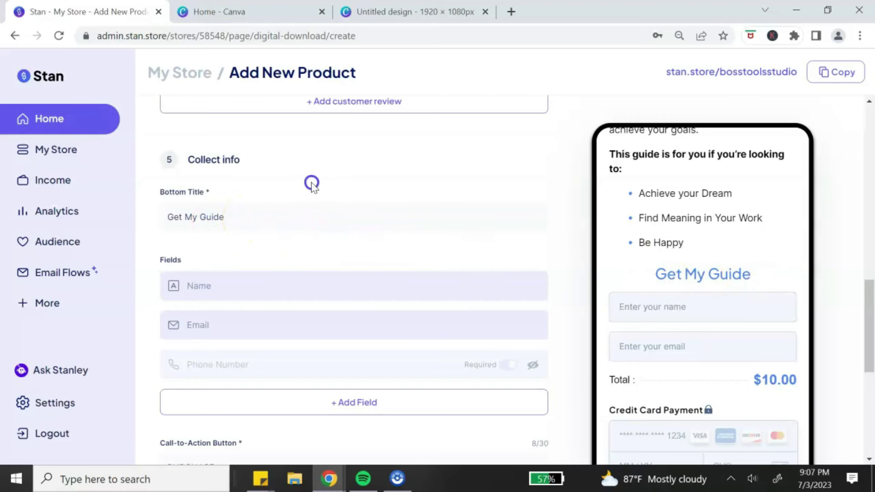
Enable the discount price to check its effect in the landing page preview, and disable it again
scroll(312, 184, up, 3)
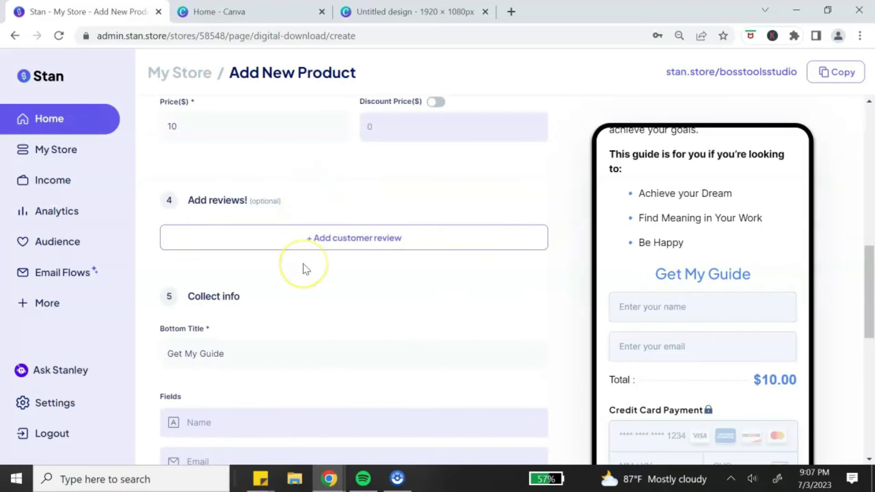
scroll(303, 268, up, 3)
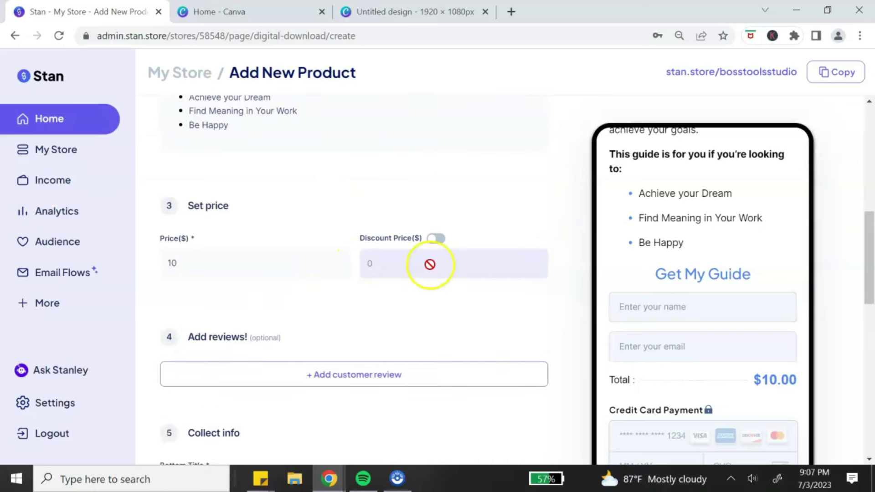
click(436, 238)
scroll(426, 268, up, 3)
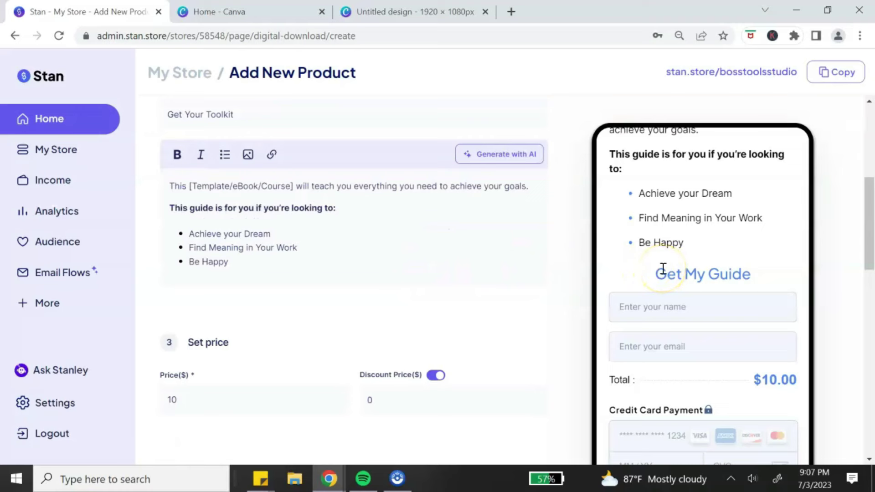
scroll(663, 268, up, 2)
scroll(663, 268, down, 2)
scroll(663, 268, down, 1)
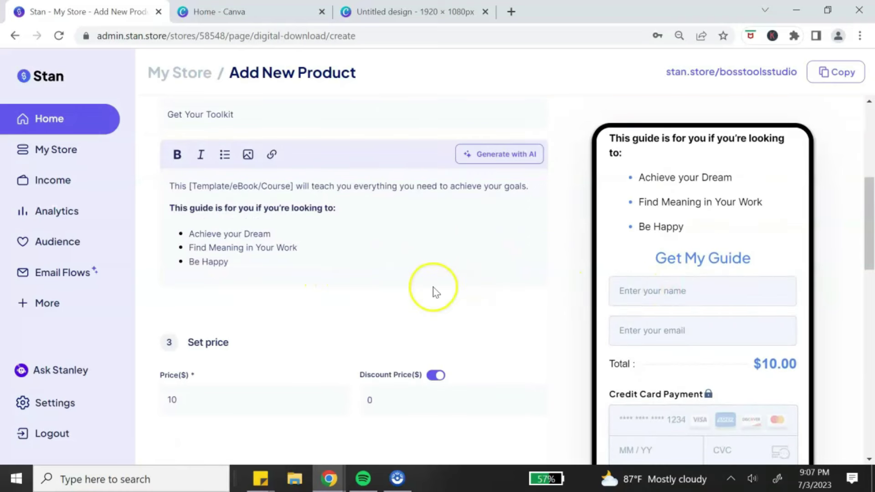
scroll(424, 308, down, 3)
click(434, 239)
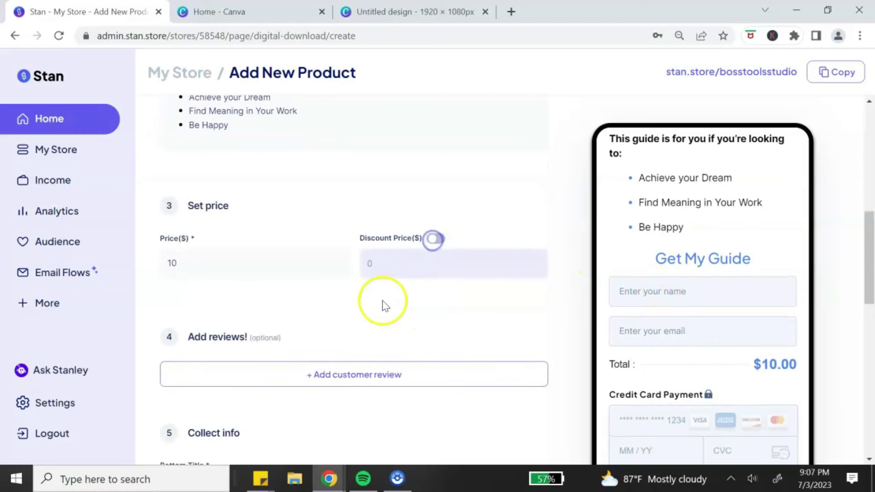
Examine the customer info fields, the call-to-action button text and the advanced pricing options alongside the purchase section of the preview
scroll(373, 309, down, 3)
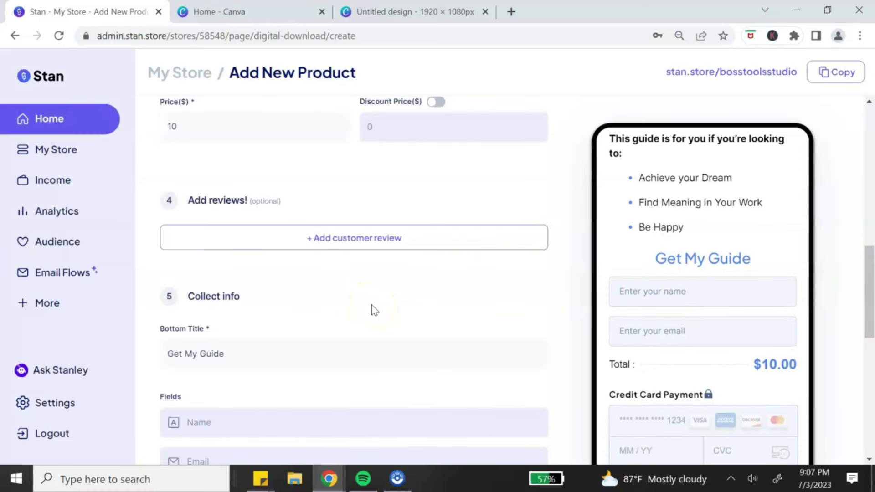
scroll(373, 310, down, 7)
scroll(374, 310, up, 4)
drag(371, 305, 374, 293)
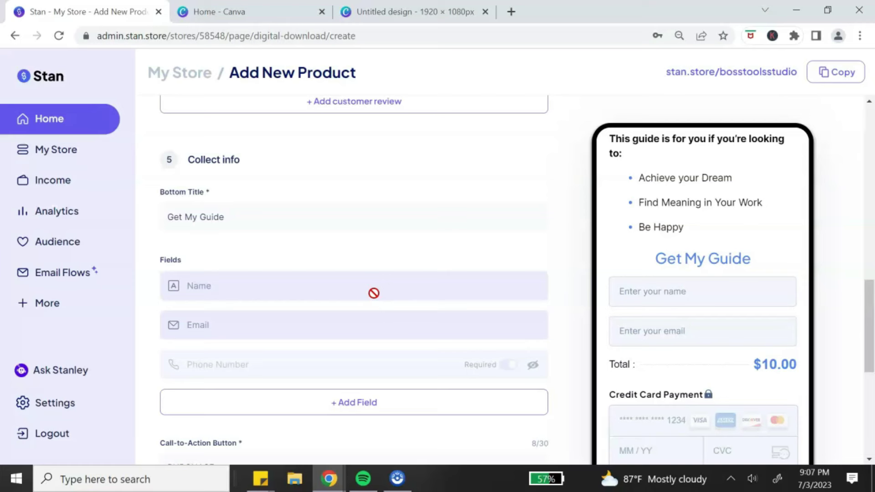
drag(374, 293, 651, 271)
click(322, 222)
click(299, 276)
click(194, 276)
scroll(528, 331, down, 1)
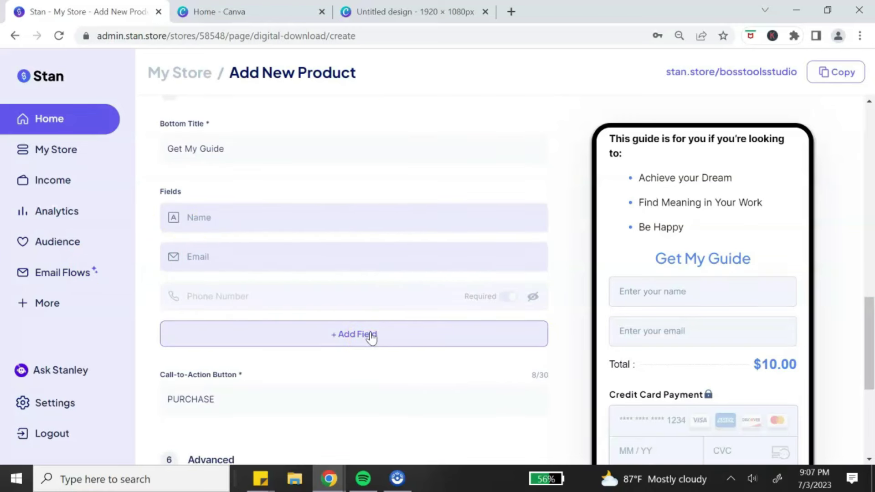
scroll(372, 336, down, 2)
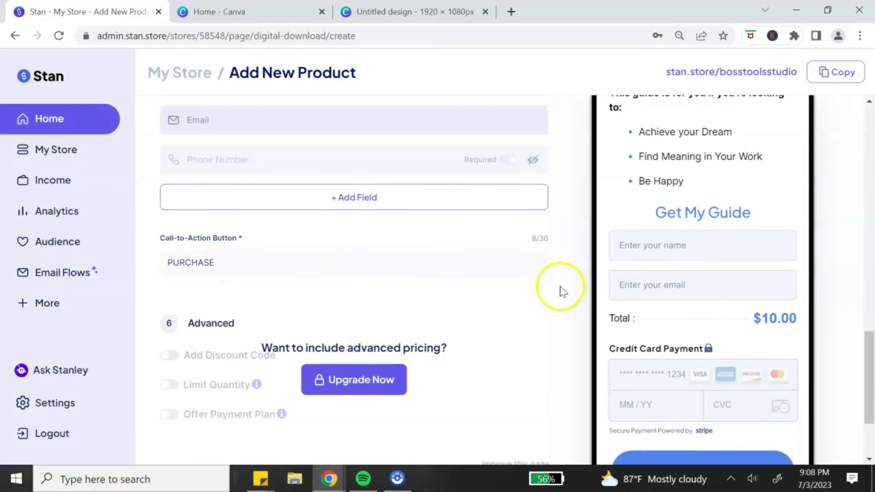
scroll(557, 299, down, 2)
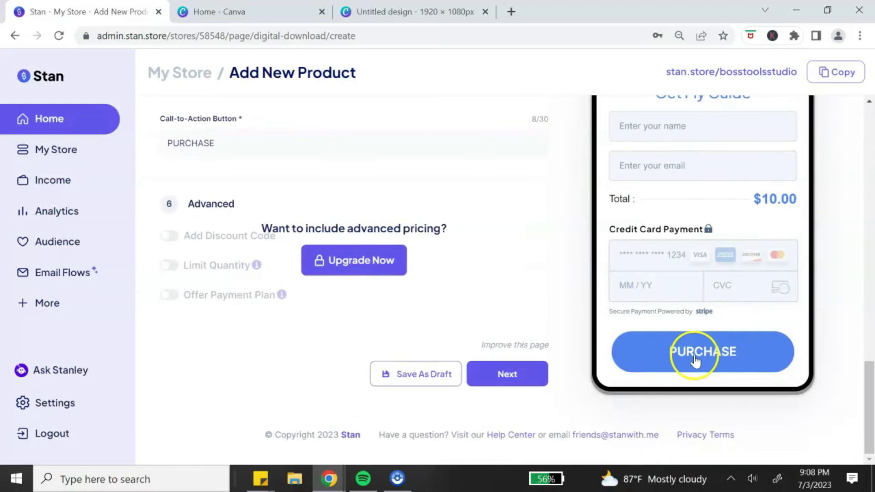
scroll(472, 301, up, 3)
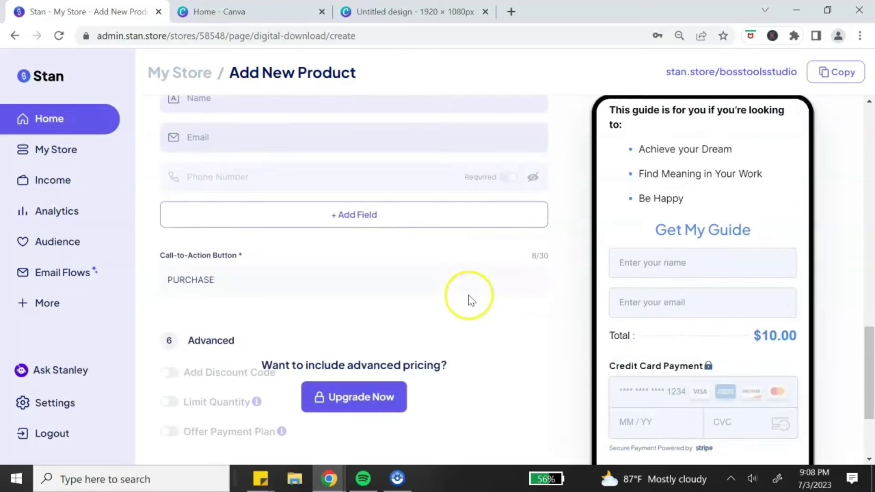
scroll(472, 301, down, 1)
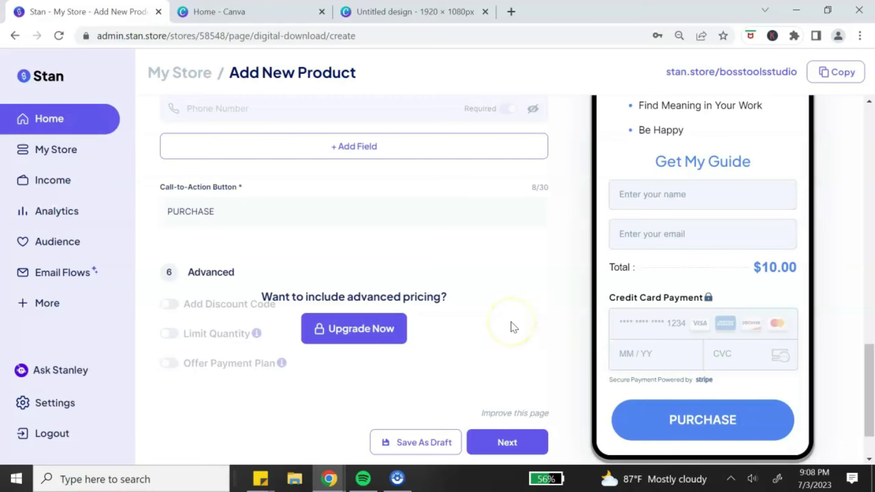
Continue to the download settings and upload "50 Essential Tools To kickstart your digital product business.pdf" as the product file
click(513, 441)
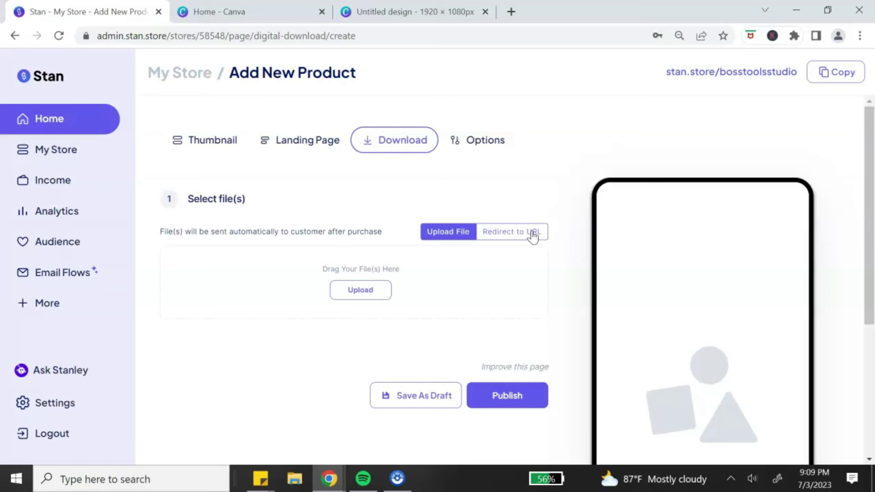
click(371, 296)
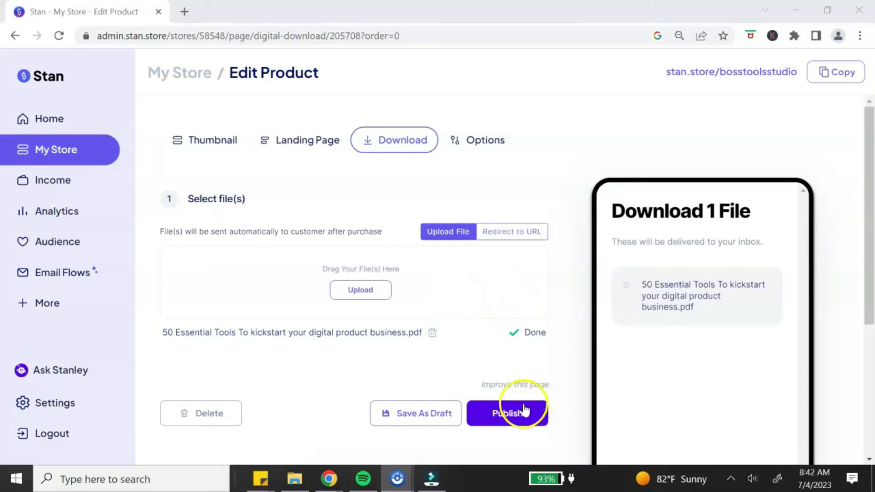
Open the product's options and review the Email Flows, Order Bump and Affiliate Share settings
click(477, 145)
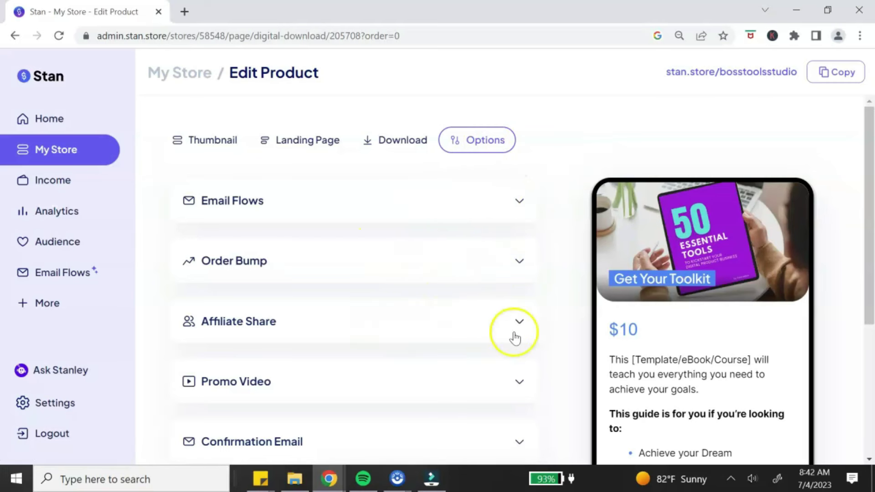
click(523, 204)
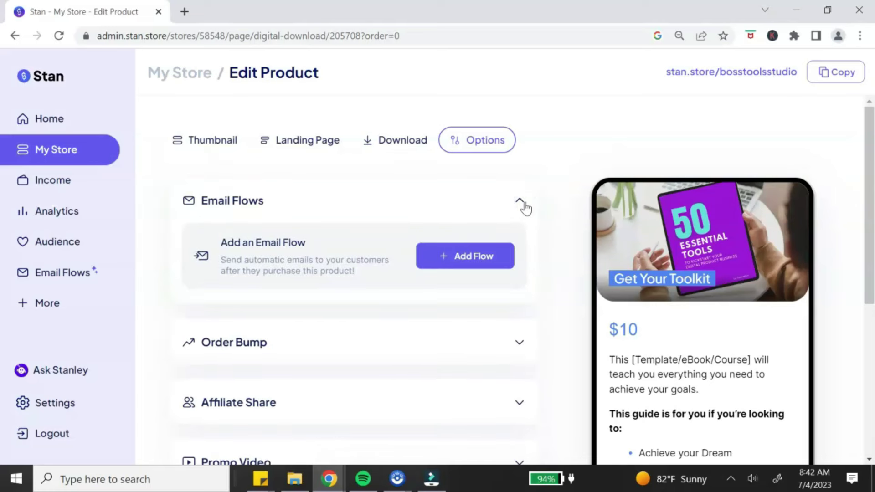
click(524, 344)
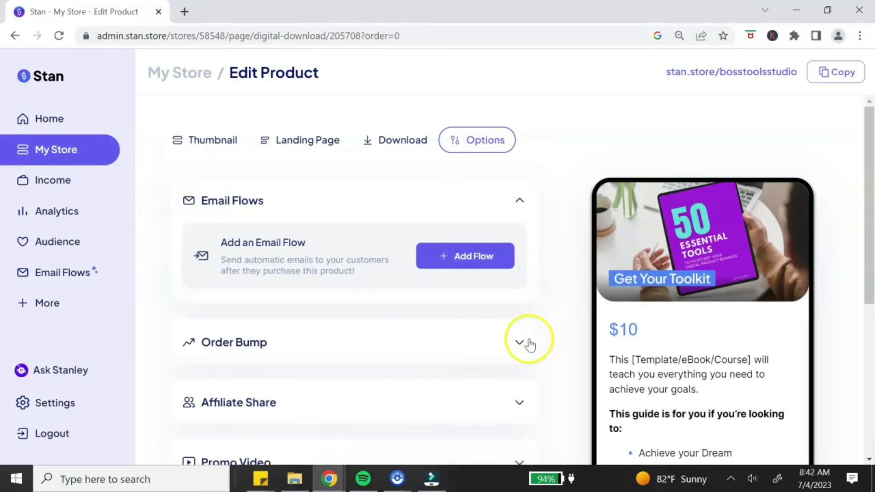
click(549, 299)
scroll(549, 299, down, 3)
click(514, 349)
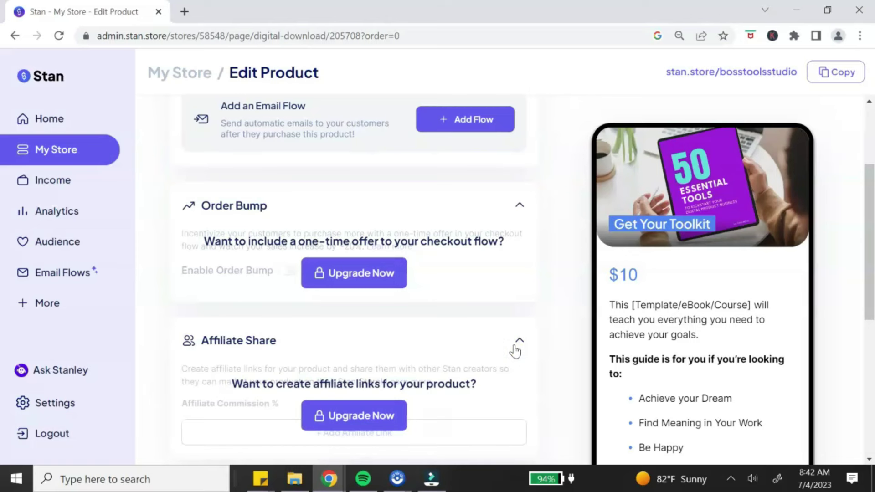
scroll(515, 351, down, 5)
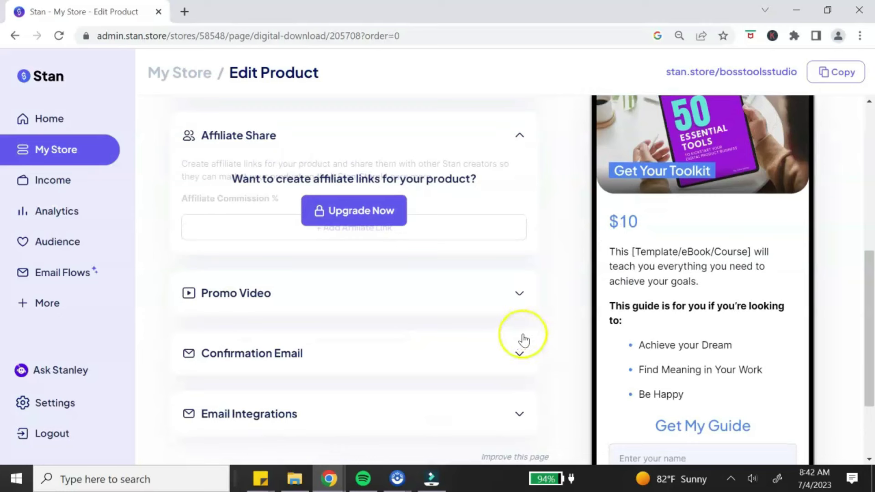
Review the Promo Video, Confirmation Email and Email Integrations settings of the product
click(521, 295)
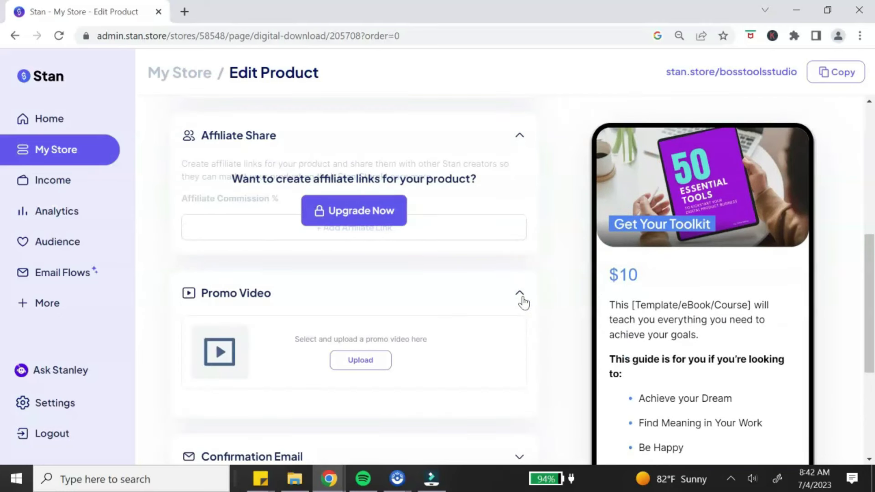
scroll(523, 303, down, 3)
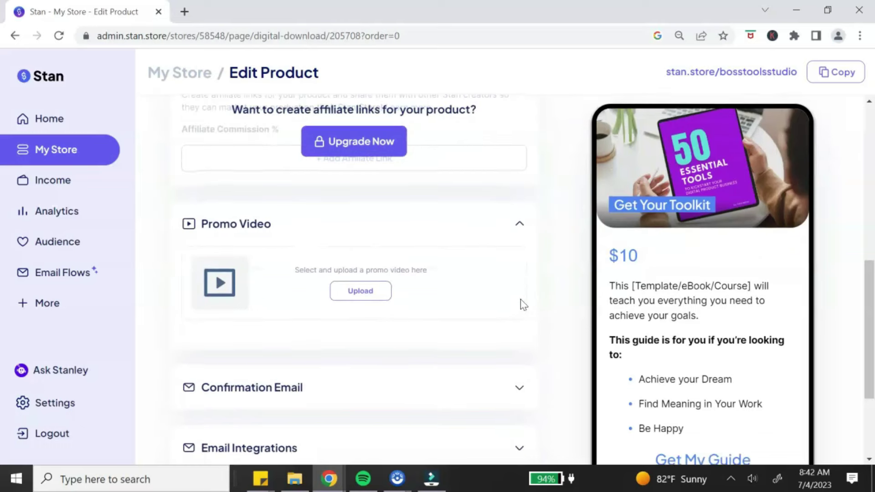
click(521, 320)
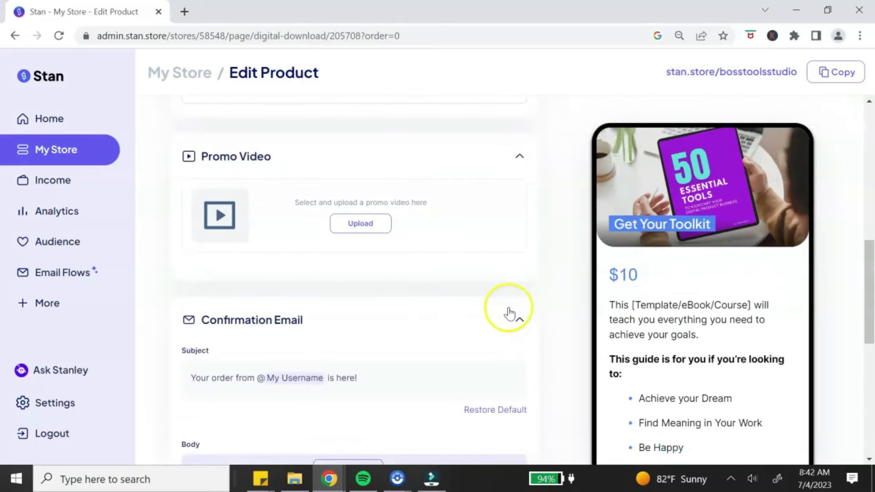
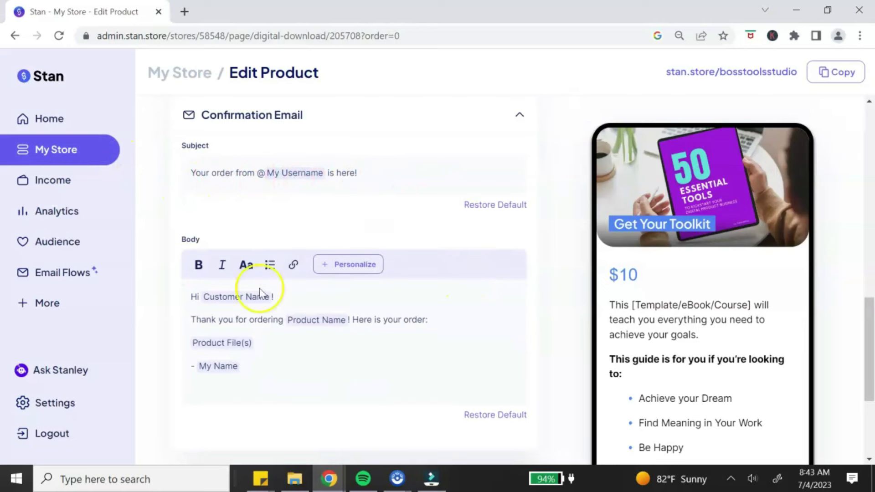
scroll(501, 319, down, 3)
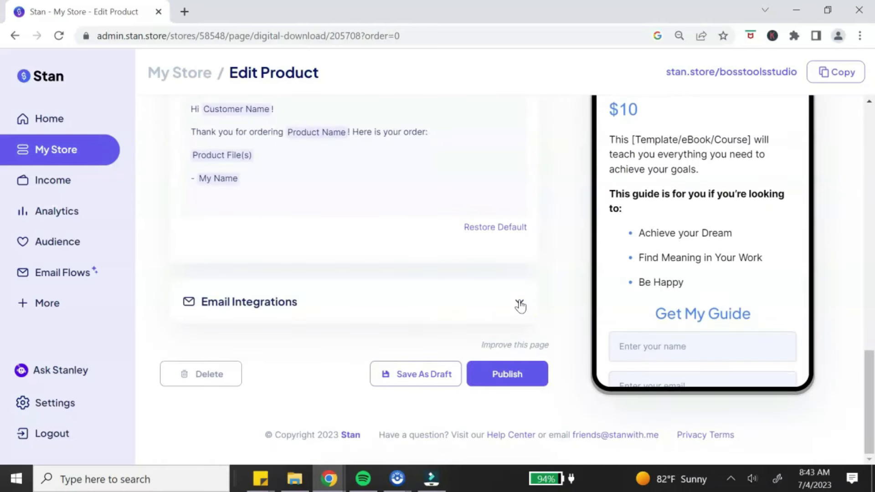
click(520, 304)
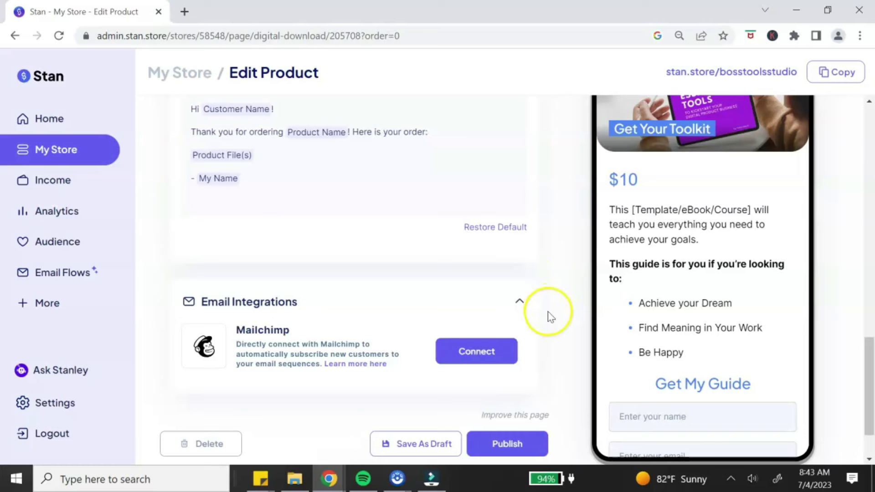
Publish the digital product to the store
click(515, 444)
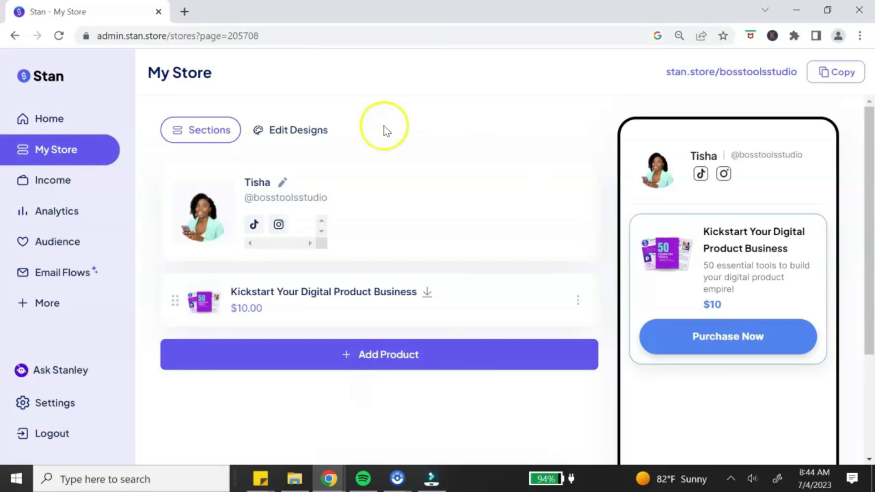
Open the store's design settings and look through the available colors and themes
click(305, 138)
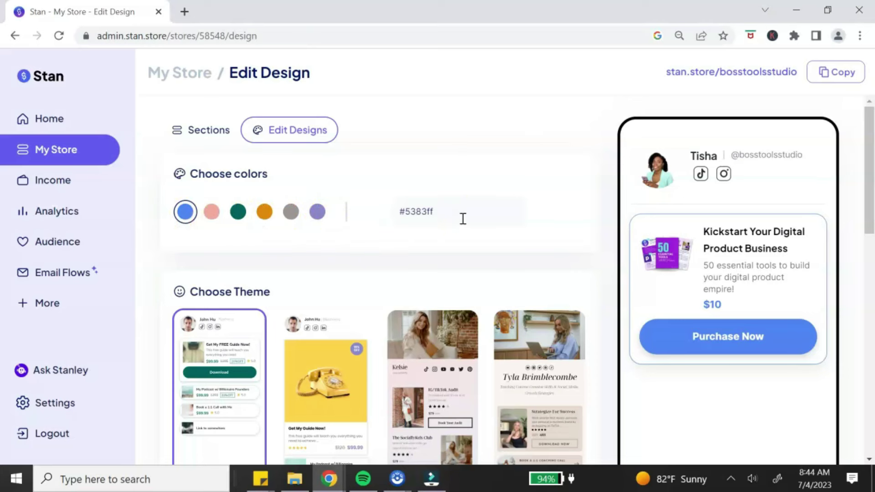
scroll(456, 242, down, 3)
click(451, 264)
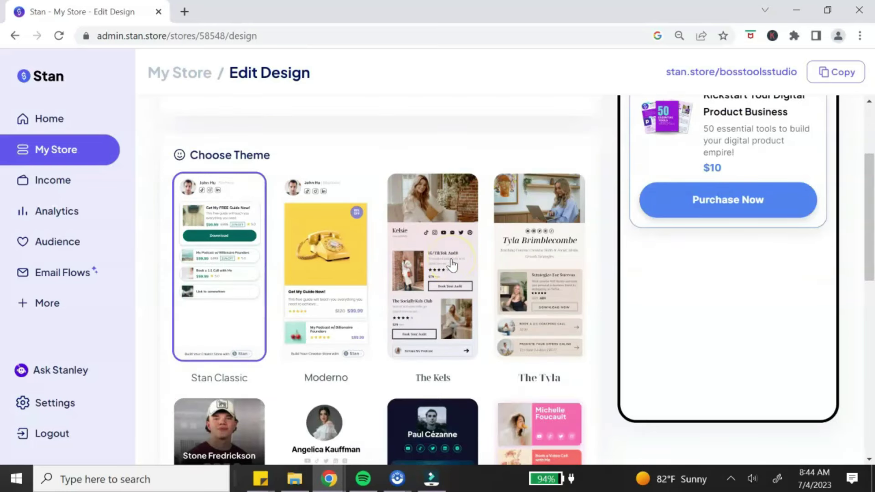
click(515, 265)
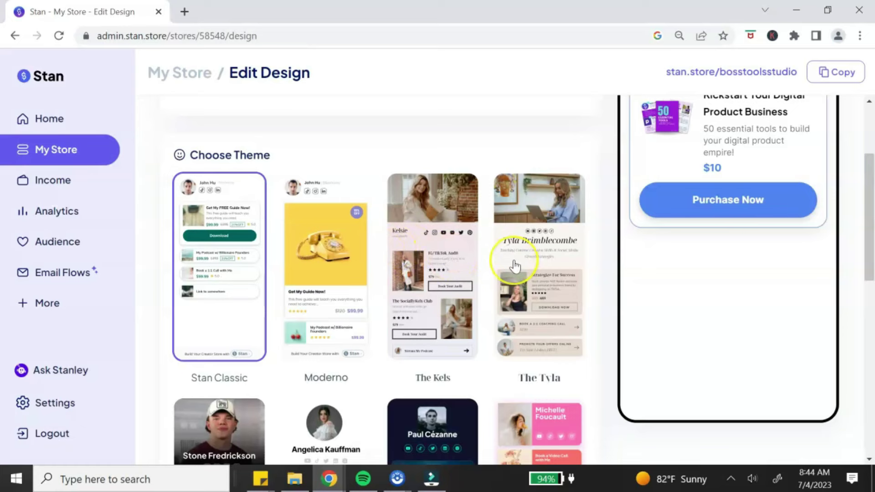
scroll(514, 266, down, 7)
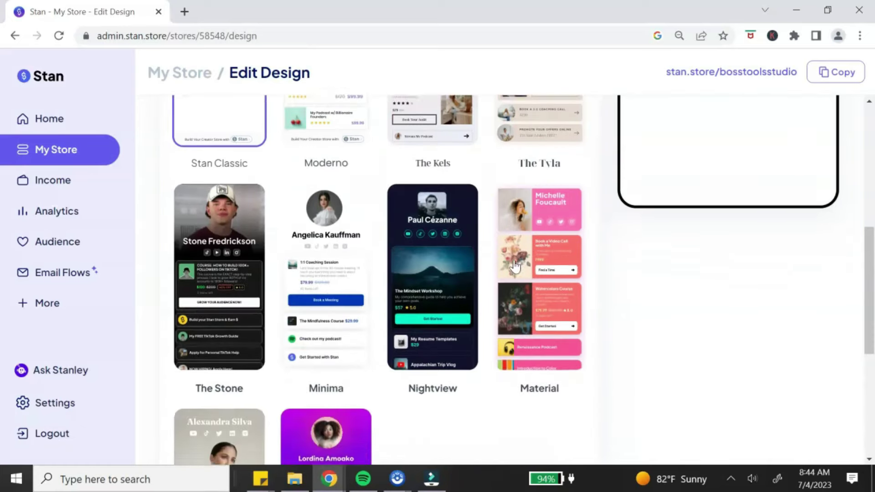
scroll(516, 264, up, 7)
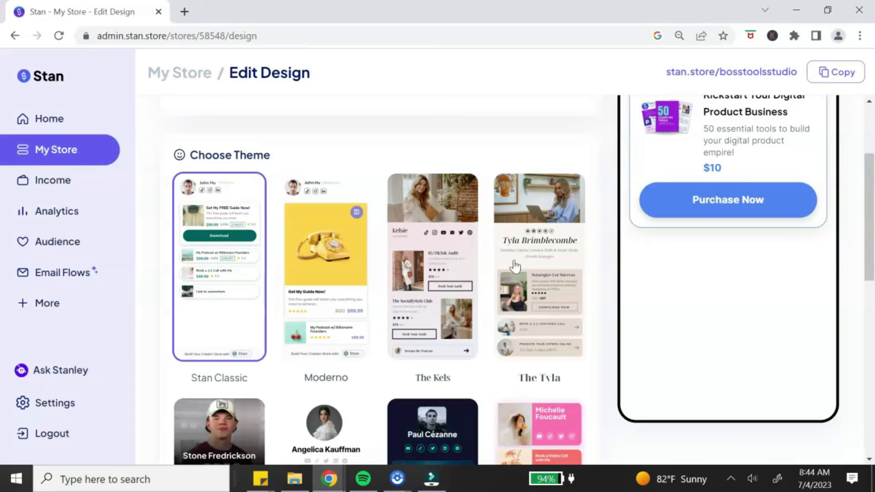
scroll(515, 267, up, 3)
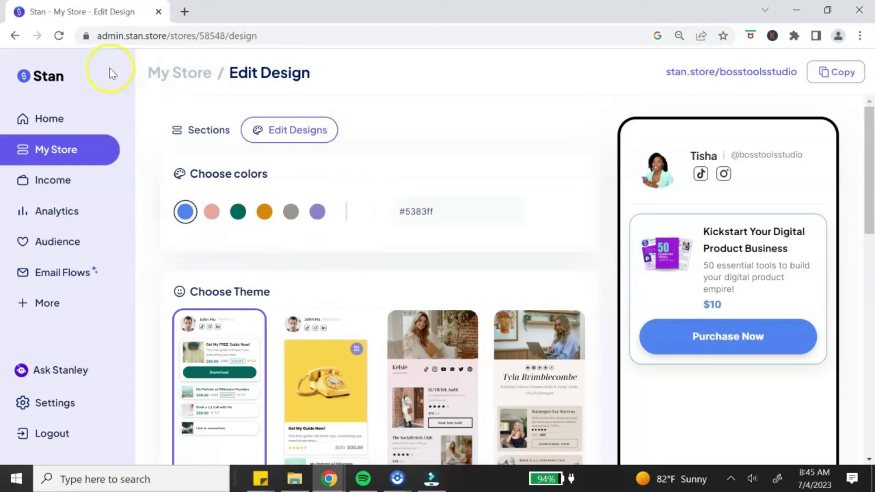
Open the store's income overview and examine the revenue, account balance, cash-out options and latest orders
click(68, 182)
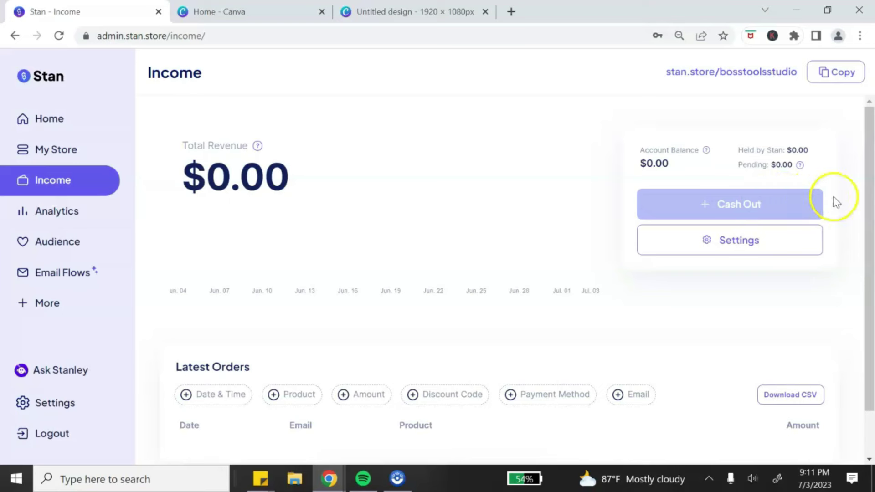
drag(870, 191, 868, 202)
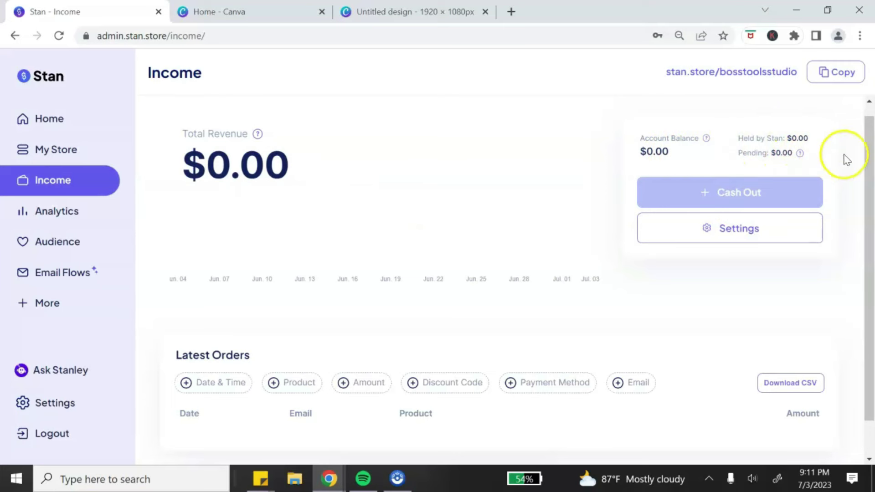
drag(866, 170, 871, 155)
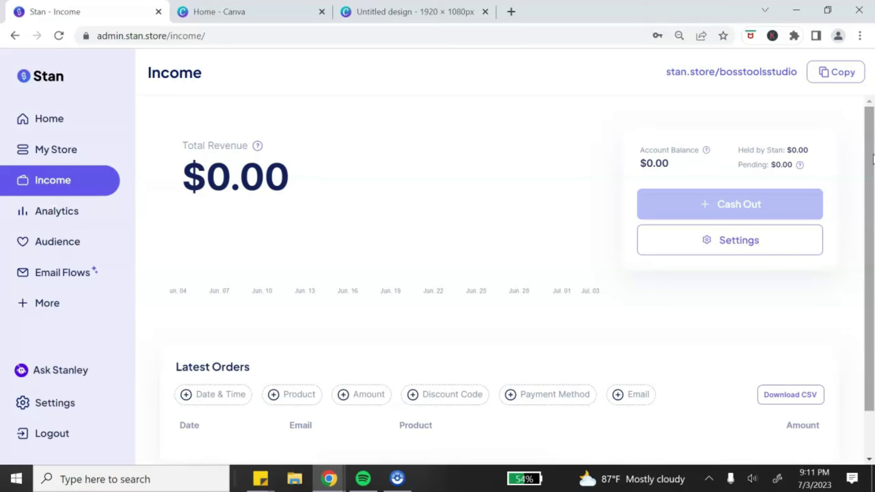
Open the store's analytics, view the selectable date ranges, and examine the charts from Total Revenue and Leads through Product Page Views, Traffic Source and Referrals
drag(873, 159, 872, 258)
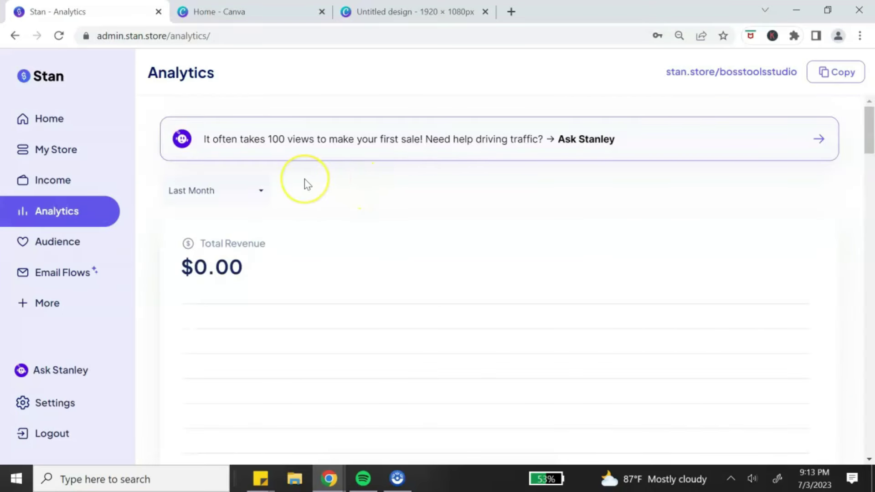
click(262, 192)
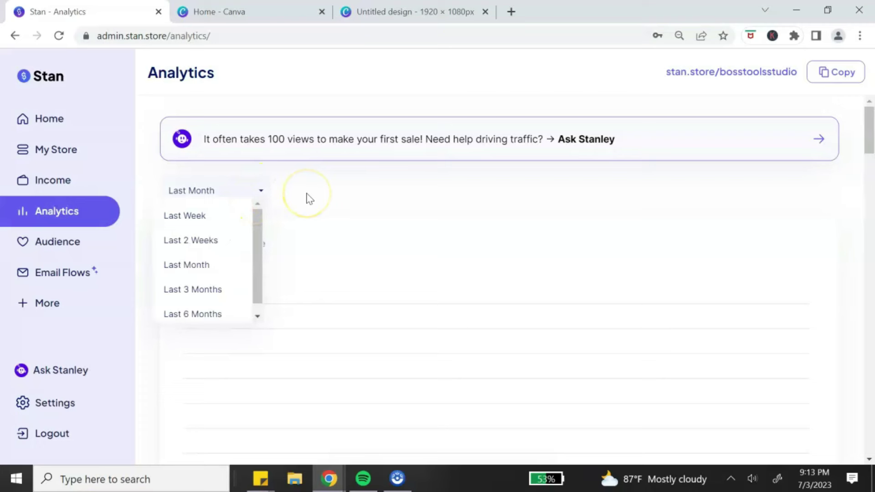
click(342, 193)
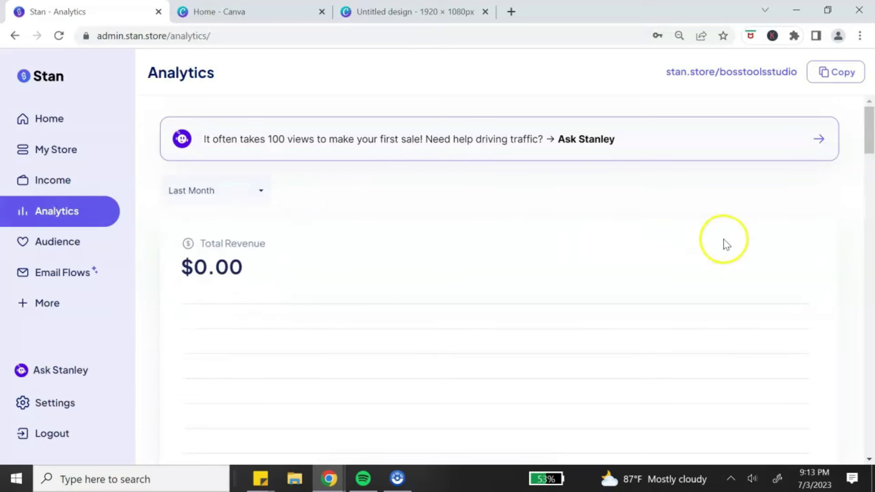
drag(869, 133, 868, 233)
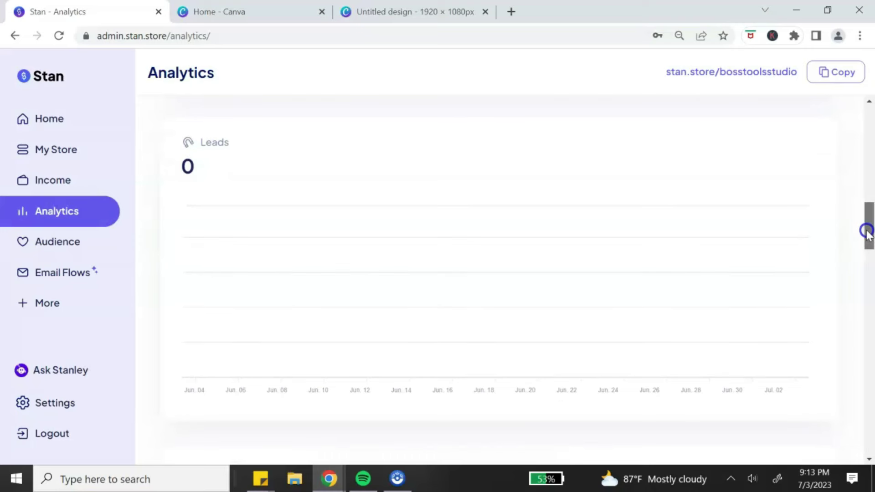
drag(867, 232, 863, 270)
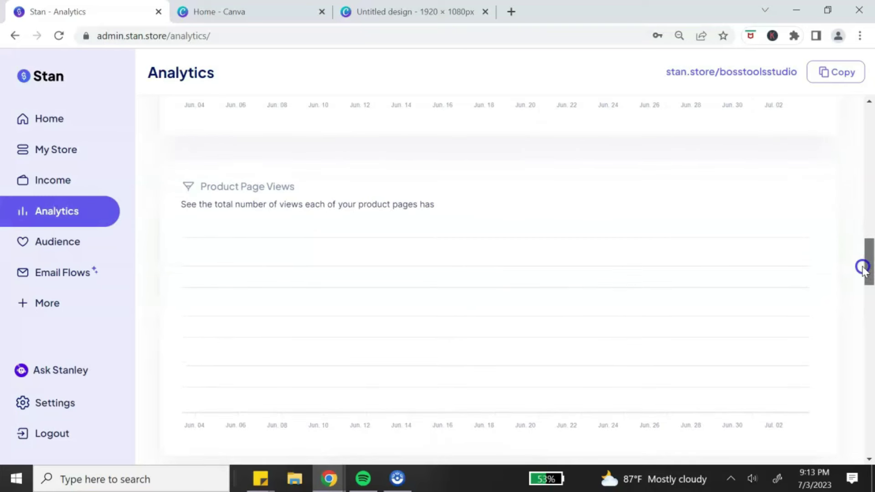
drag(863, 269, 866, 345)
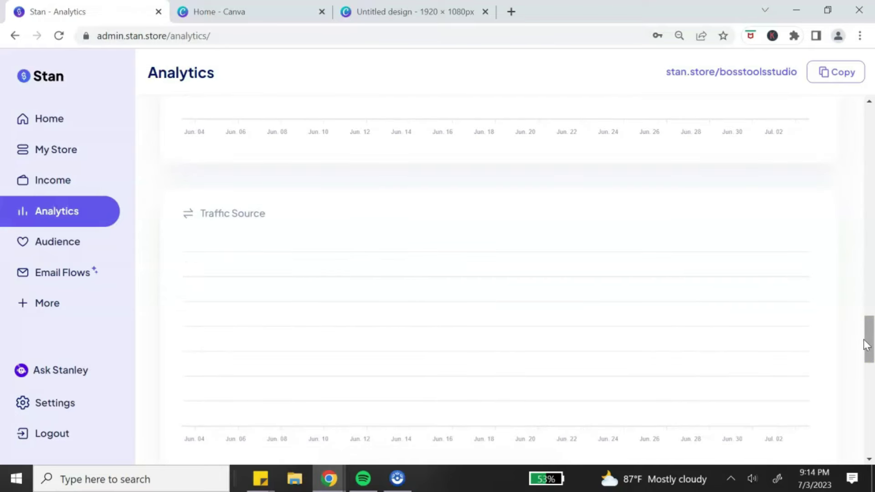
drag(866, 345, 863, 428)
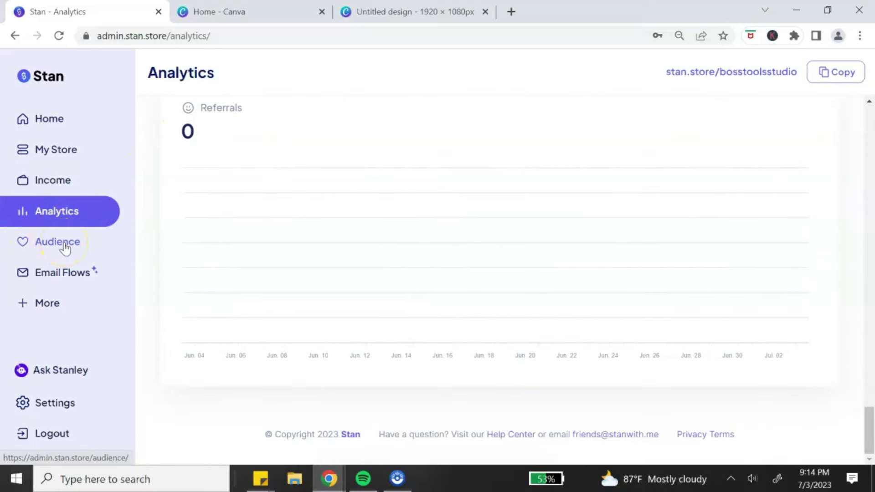
Review the store's customer list on the Audience page and the Email Flows overview
click(65, 248)
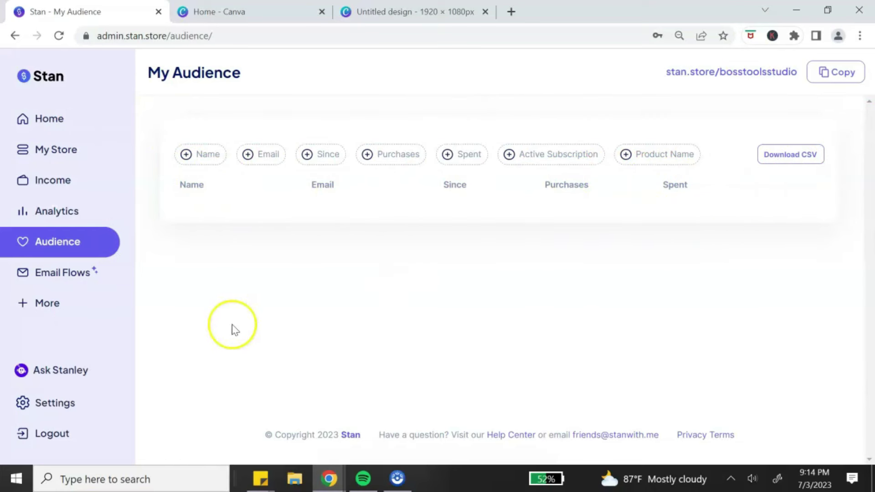
click(69, 279)
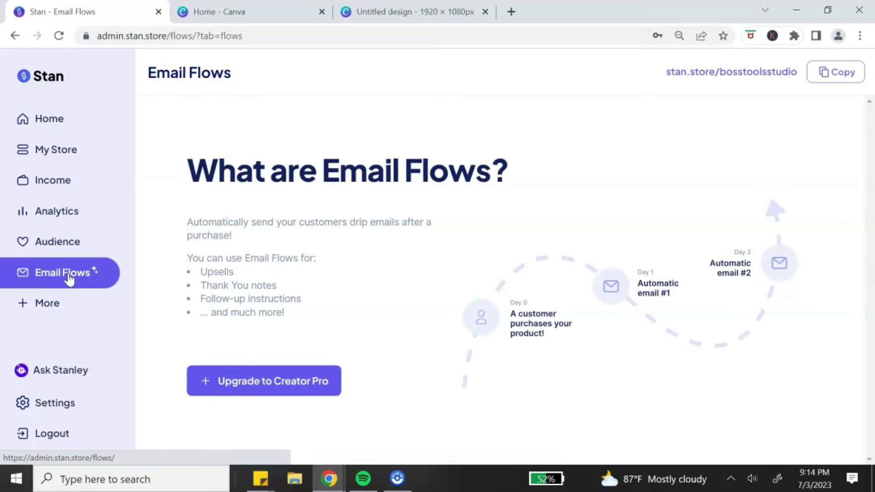
View the additional Stan Apps that can be enabled and open the Ask Stanley assistant with its example questions
click(53, 308)
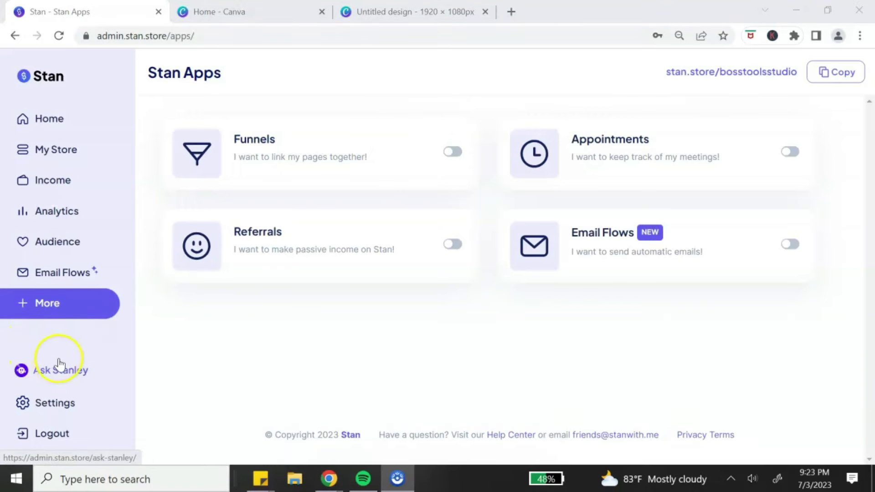
click(66, 375)
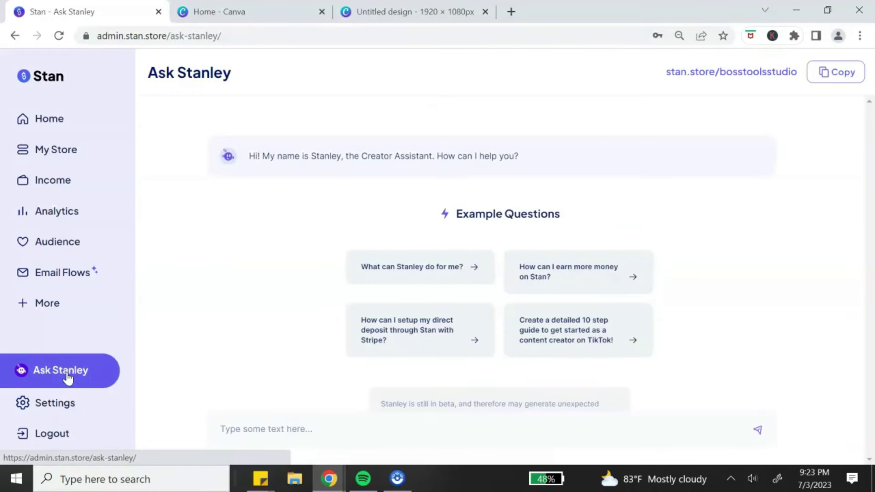
click(98, 370)
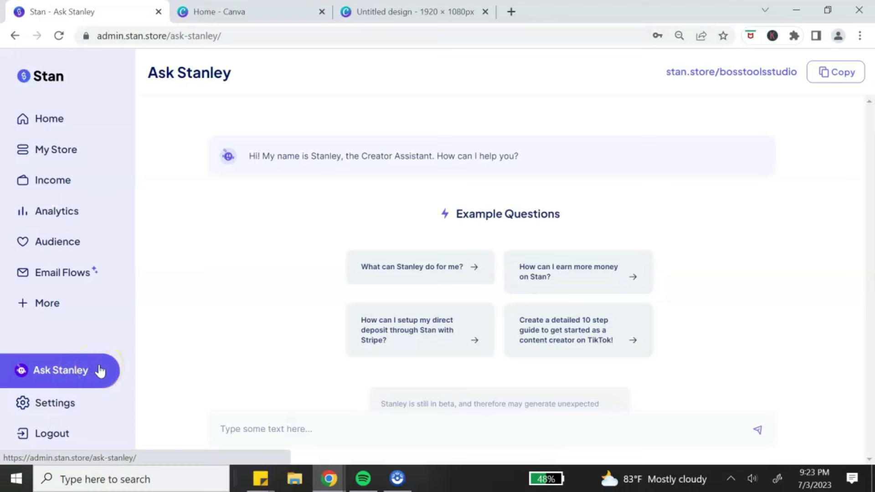